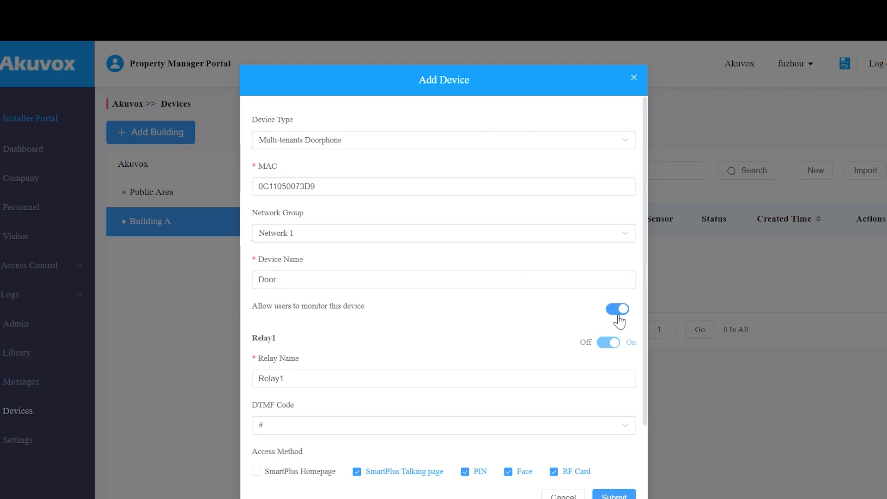
Rename Relay1 to Front Door.
{"action": "scroll", "coordinate": [619, 320], "scroll_direction": "down", "scroll_amount": 2}
{"action": "left_click", "coordinate": [522, 318]}
{"action": "key", "text": "BackSpace"}
{"action": "key", "text": "BackSpace"}
{"action": "key", "text": "BackSpace"}
{"action": "key", "text": "BackSpace"}
{"action": "key", "text": "BackSpace"}
{"action": "key", "text": "BackSpace"}
{"action": "type", "text": "Front Door"}
{"action": "left_click", "coordinate": [527, 344]}
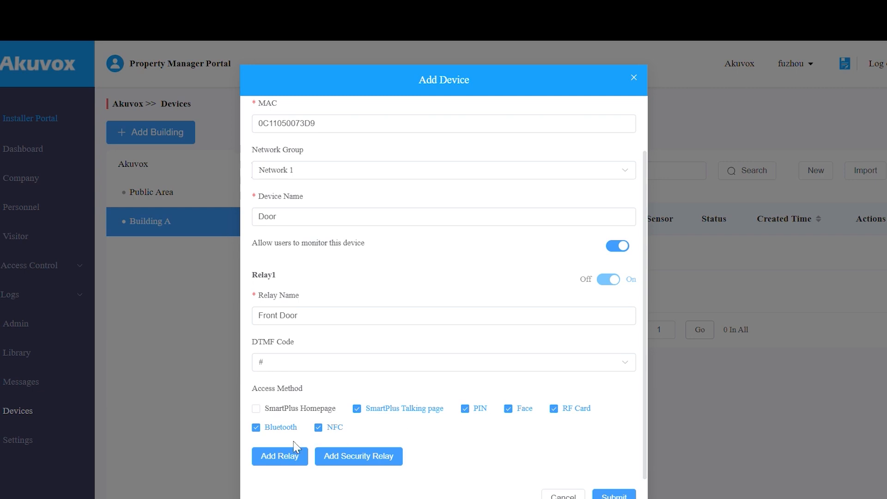
Add Relay2 and limit Relay1 to PIN and Face access only.
{"action": "left_click", "coordinate": [272, 457]}
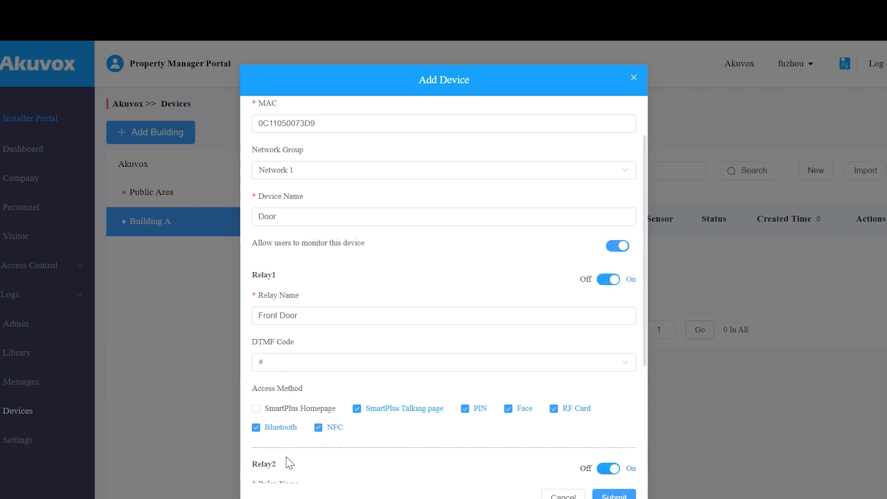
{"action": "scroll", "coordinate": [291, 455], "scroll_direction": "down", "scroll_amount": 3}
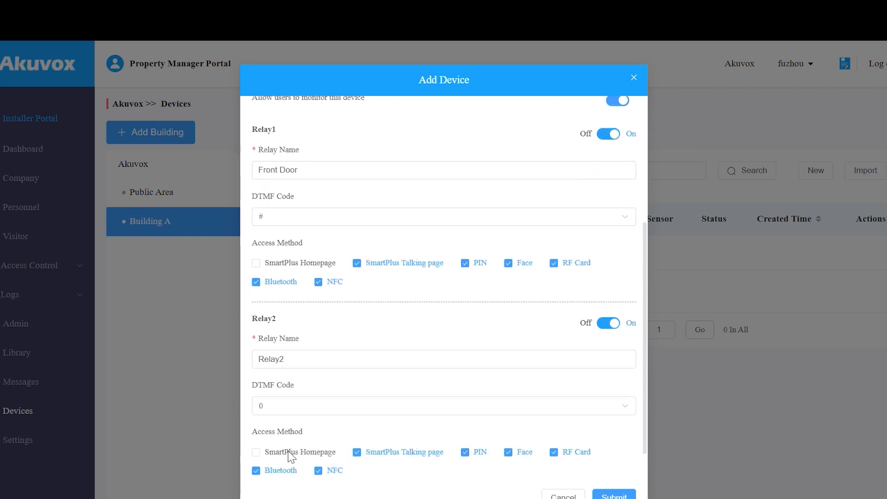
{"action": "left_click", "coordinate": [387, 265]}
{"action": "left_click", "coordinate": [554, 264]}
{"action": "left_click", "coordinate": [282, 284]}
{"action": "left_click", "coordinate": [325, 284]}
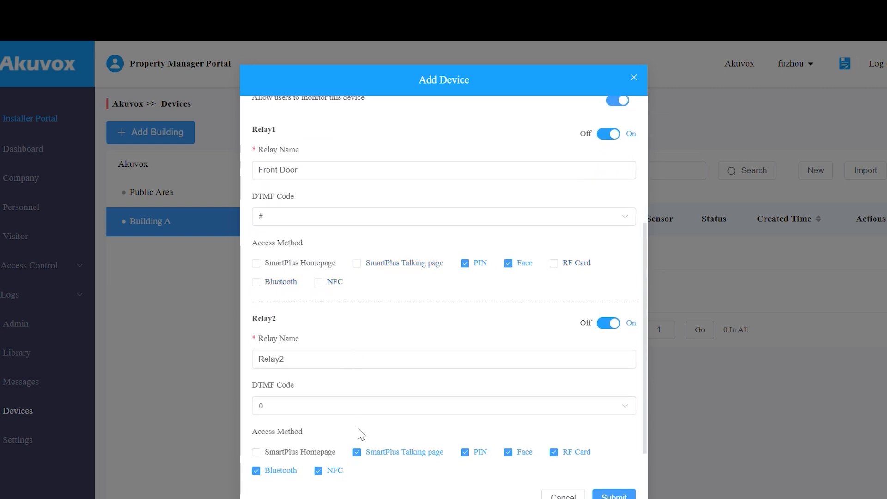
Limit Relay2 to RF Card access only and save the Door device.
{"action": "left_click", "coordinate": [376, 453]}
{"action": "left_click", "coordinate": [464, 452]}
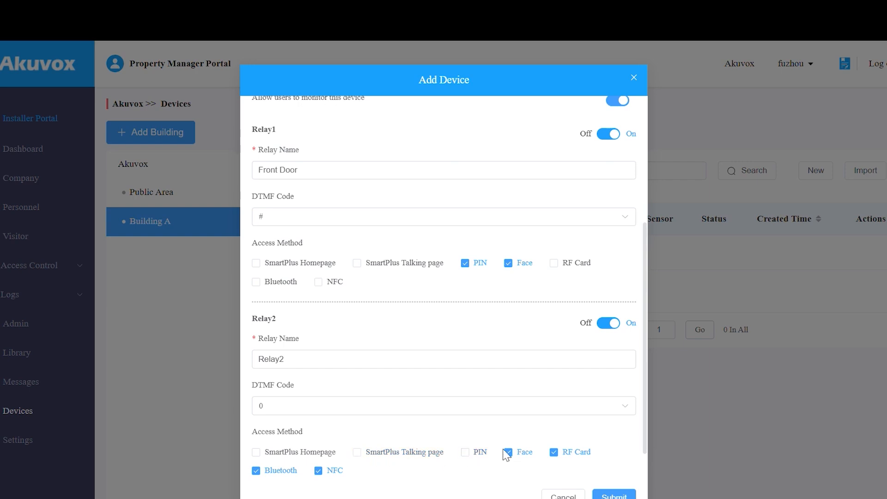
{"action": "left_click", "coordinate": [508, 453]}
{"action": "left_click", "coordinate": [330, 471]}
{"action": "left_click", "coordinate": [278, 476]}
{"action": "scroll", "coordinate": [439, 474], "scroll_direction": "down", "scroll_amount": 1}
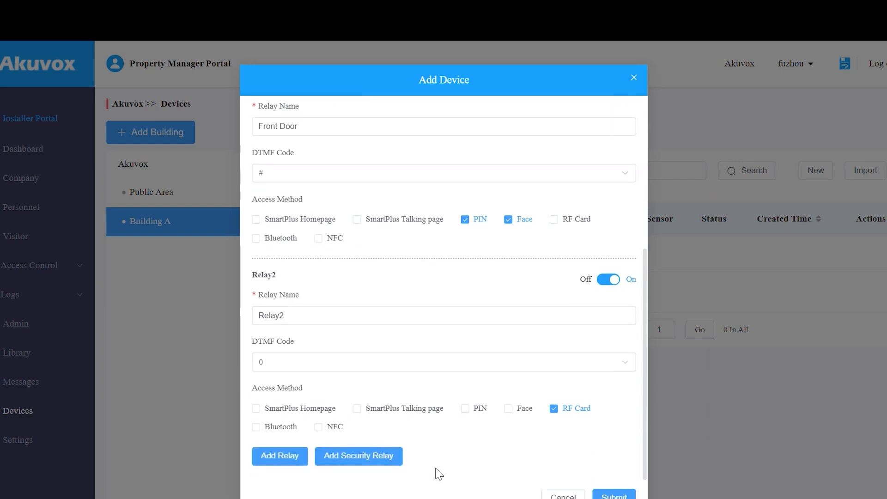
{"action": "left_click", "coordinate": [629, 495]}
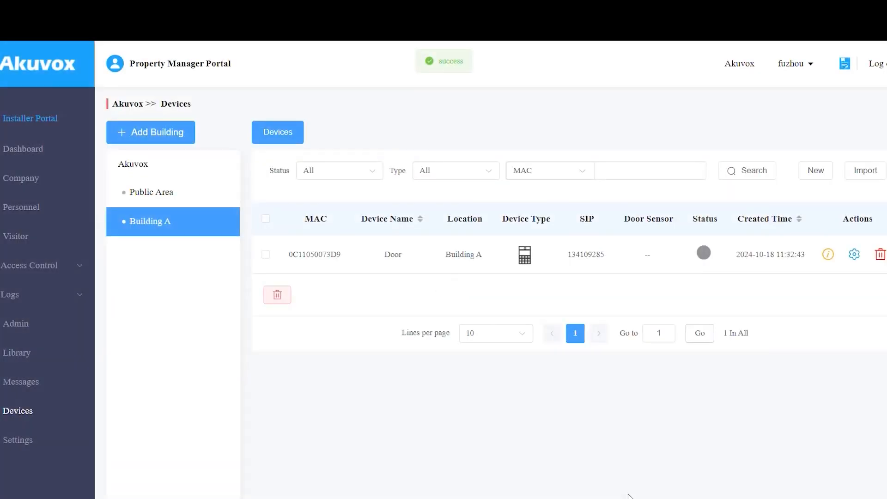
Reload the Devices page, download the device import template and open its first Building cell.
{"action": "left_click", "coordinate": [63, 39]}
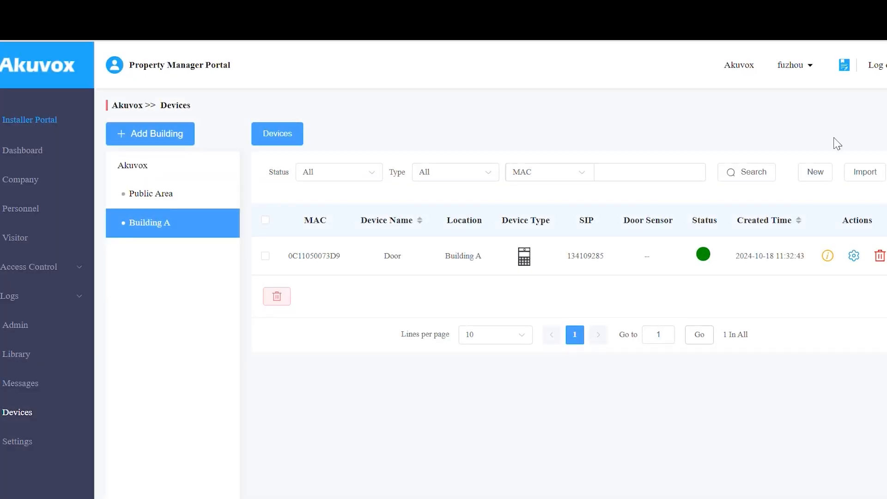
{"action": "left_click", "coordinate": [853, 172]}
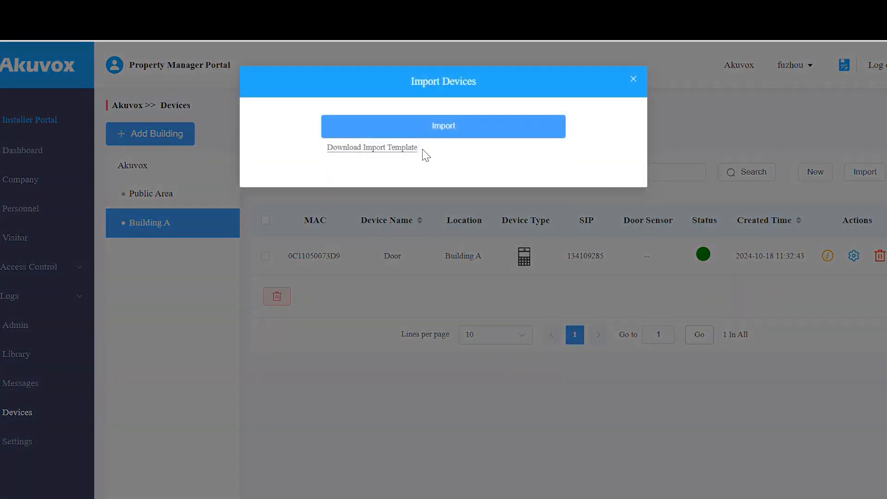
{"action": "left_click", "coordinate": [396, 149]}
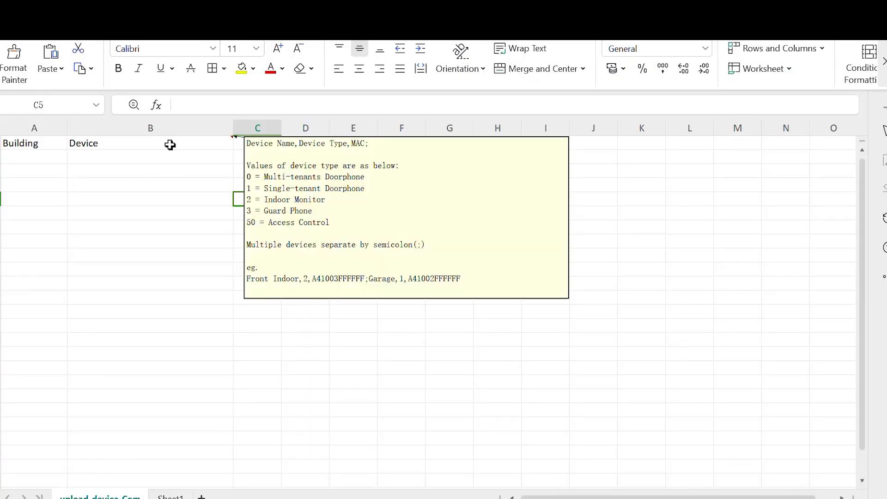
{"action": "double_click", "coordinate": [44, 156]}
Fill row 2 with Building A and device Security Room,2,0C110523F497.
{"action": "type", "text": "Building"}
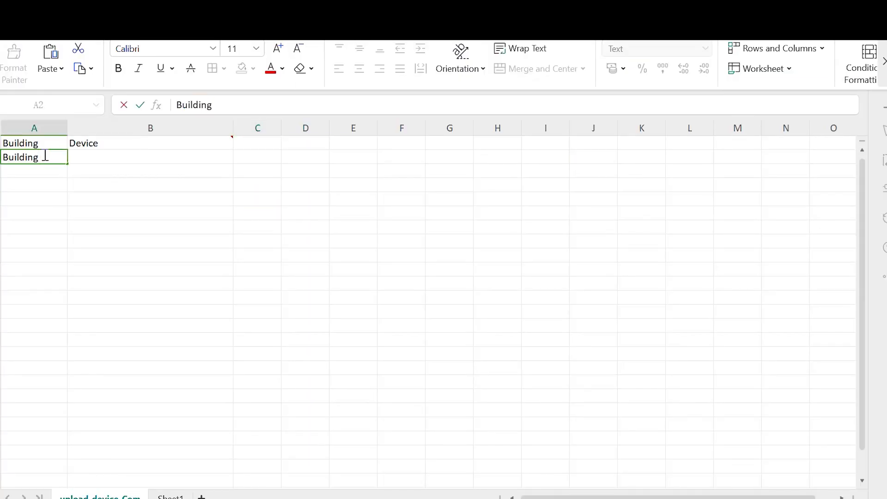
{"action": "type", "text": " A"}
{"action": "left_click", "coordinate": [113, 154]}
{"action": "mouse_move", "coordinate": [206, 141]}
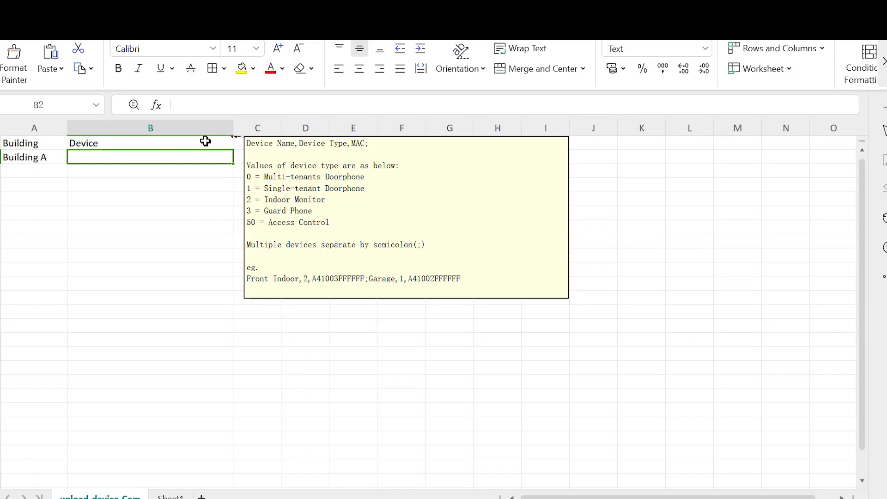
{"action": "type", "text": "Security Room,2,"}
{"action": "type", "text": "0C110523F497"}
{"action": "left_click", "coordinate": [178, 184]}
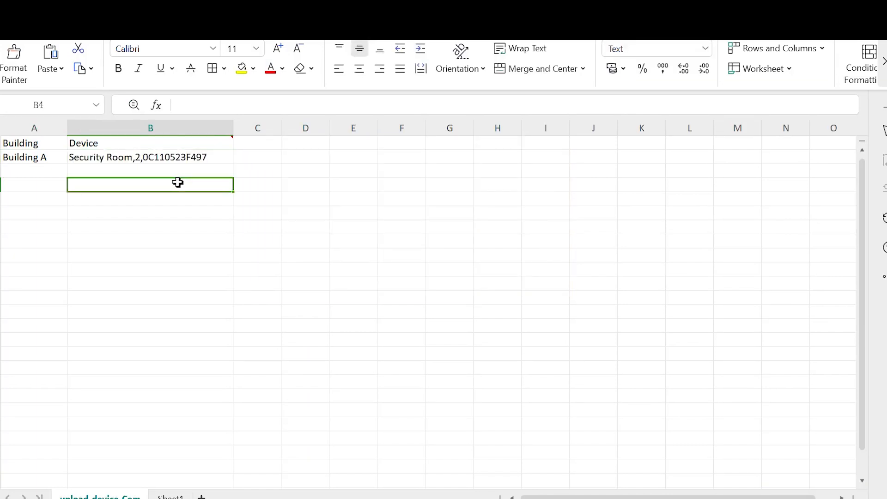
Save the filled template and dismiss the upgrade prompt.
{"action": "key", "text": "ctrl+s"}
{"action": "left_click", "coordinate": [672, 84]}
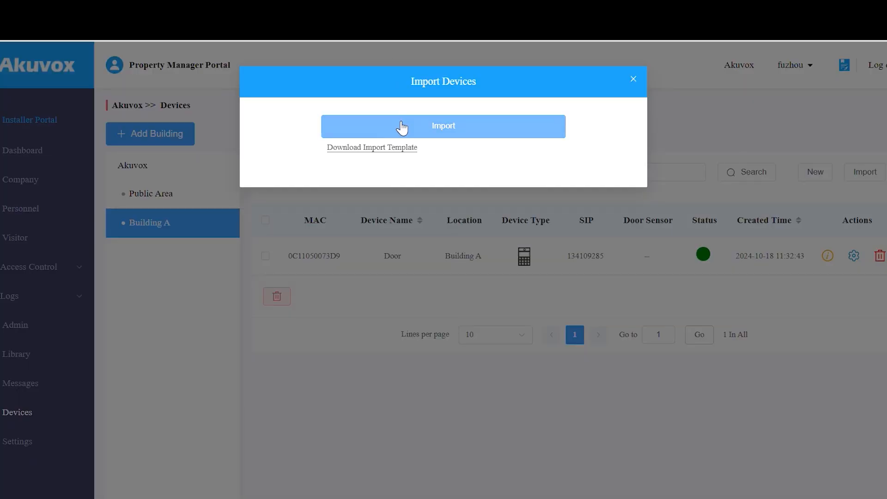
{"action": "left_click", "coordinate": [404, 126]}
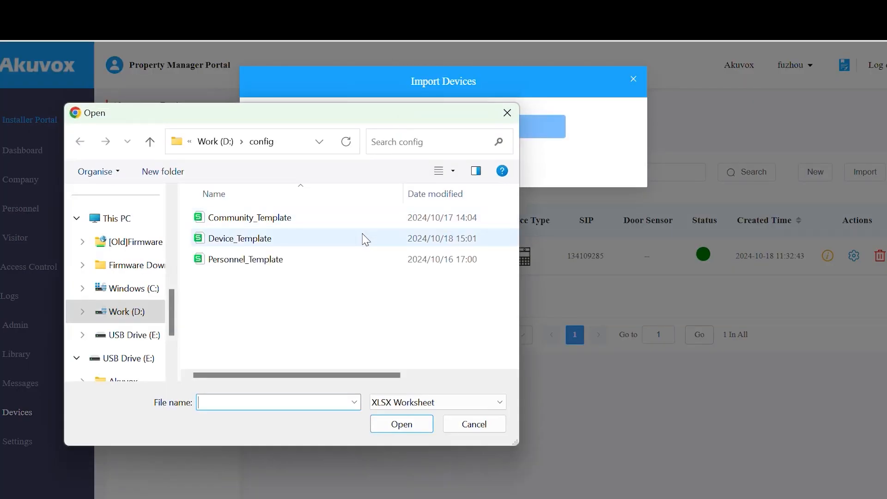
Import the Device_Template file, then open the Door device's settings.
{"action": "left_click", "coordinate": [364, 238]}
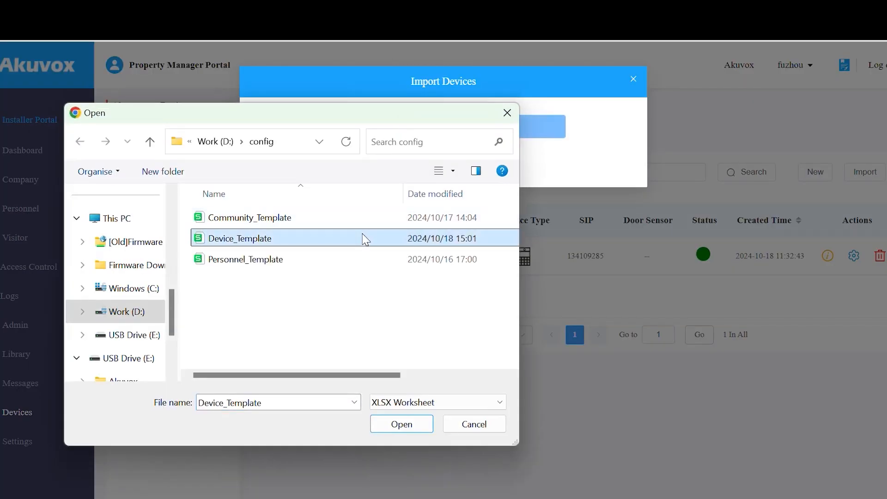
{"action": "left_click", "coordinate": [402, 424]}
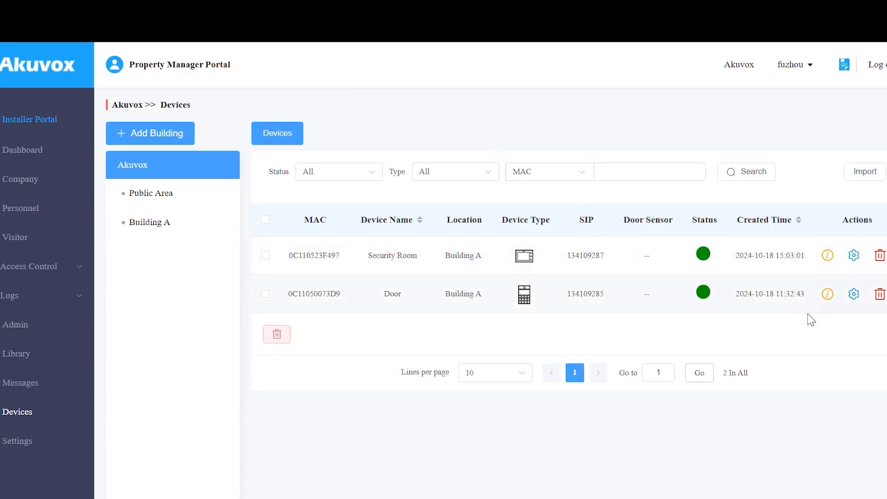
{"action": "left_click", "coordinate": [854, 294]}
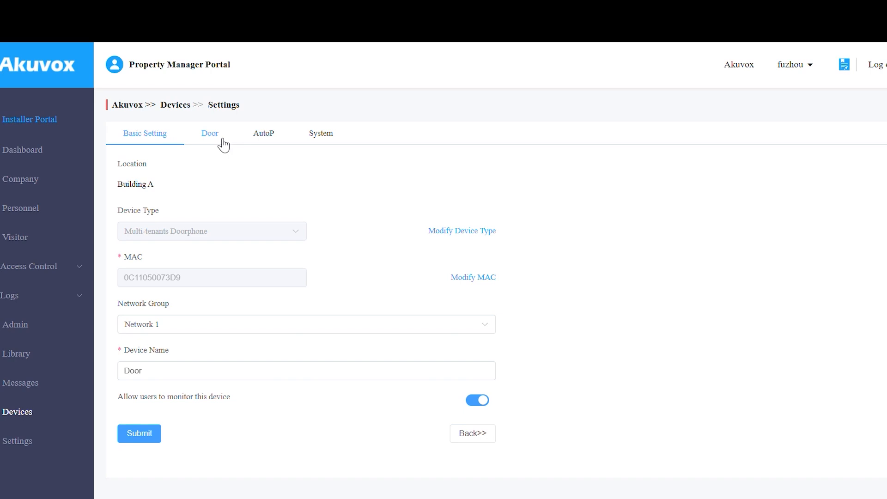
Make Front Door always open during scheduled time for the Full Access group.
{"action": "left_click", "coordinate": [224, 143]}
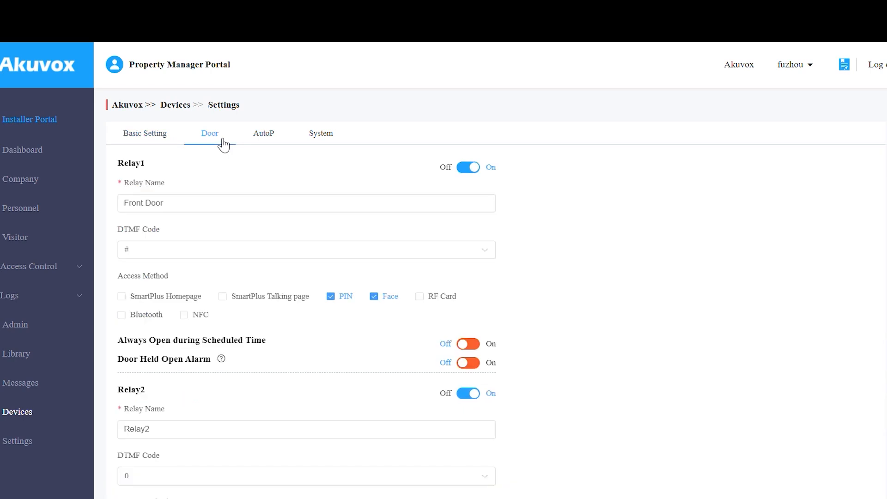
{"action": "left_click", "coordinate": [468, 343]}
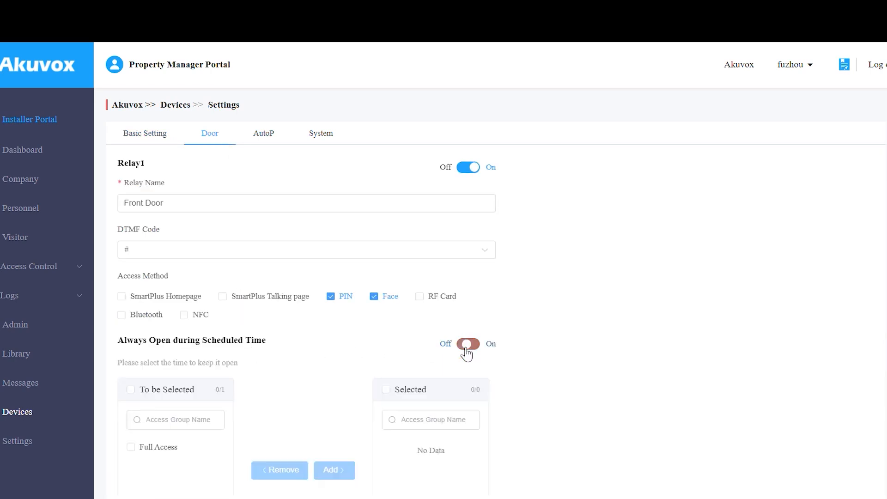
{"action": "scroll", "coordinate": [413, 349], "scroll_direction": "down", "scroll_amount": 3}
{"action": "left_click", "coordinate": [149, 302]}
{"action": "left_click", "coordinate": [341, 327]}
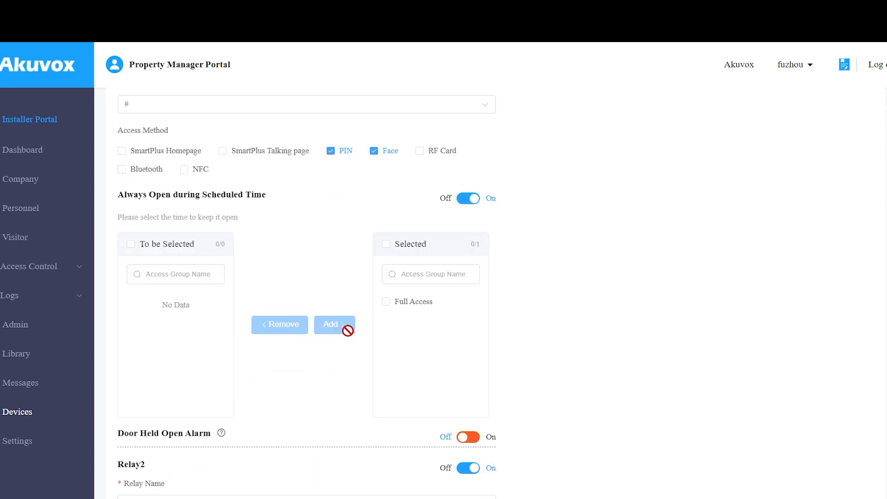
Enable the door held-open alarm on InputA with a 60-second timeout and save.
{"action": "scroll", "coordinate": [384, 323], "scroll_direction": "down", "scroll_amount": 3}
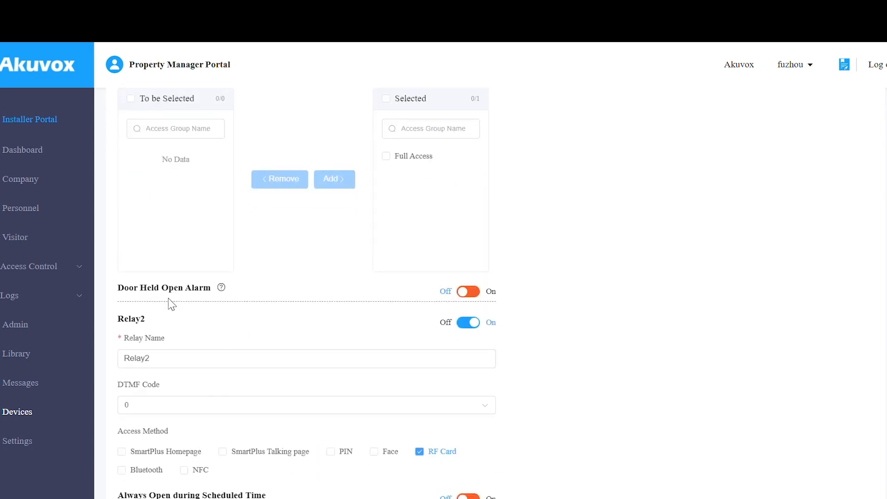
{"action": "mouse_move", "coordinate": [221, 291]}
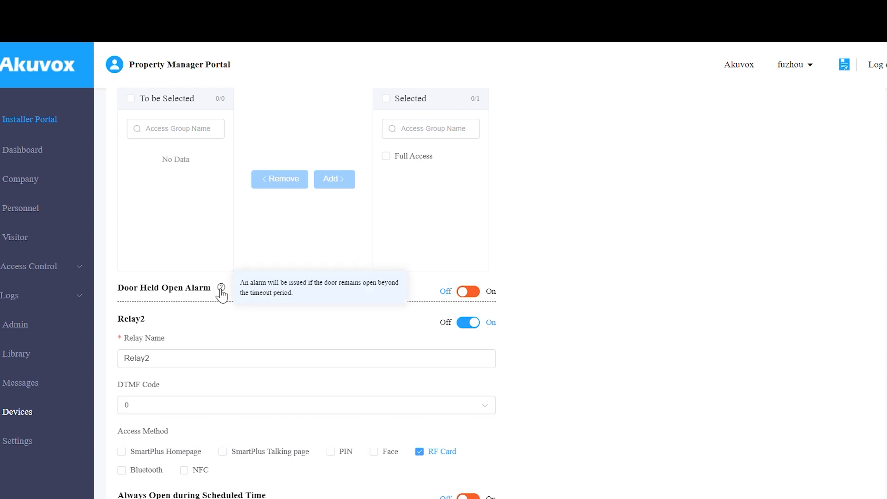
{"action": "left_click", "coordinate": [468, 291]}
{"action": "scroll", "coordinate": [306, 259], "scroll_direction": "down", "scroll_amount": 2}
{"action": "left_click", "coordinate": [301, 258]}
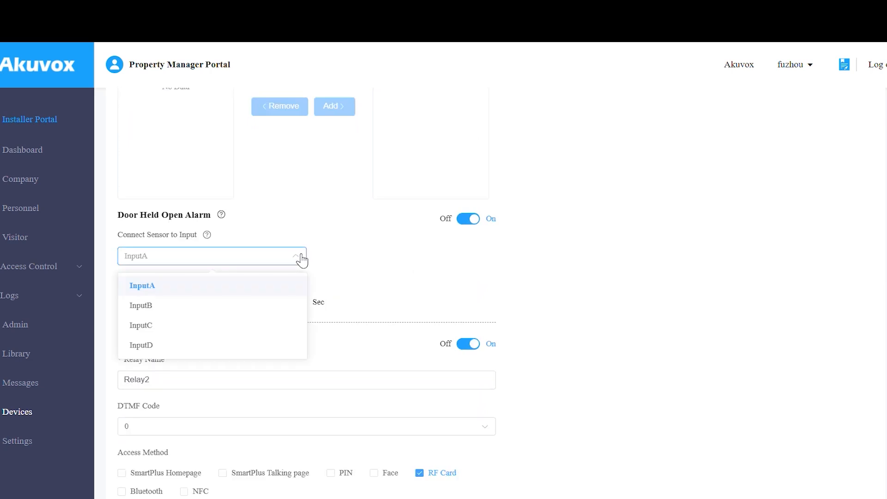
{"action": "left_click", "coordinate": [302, 259]}
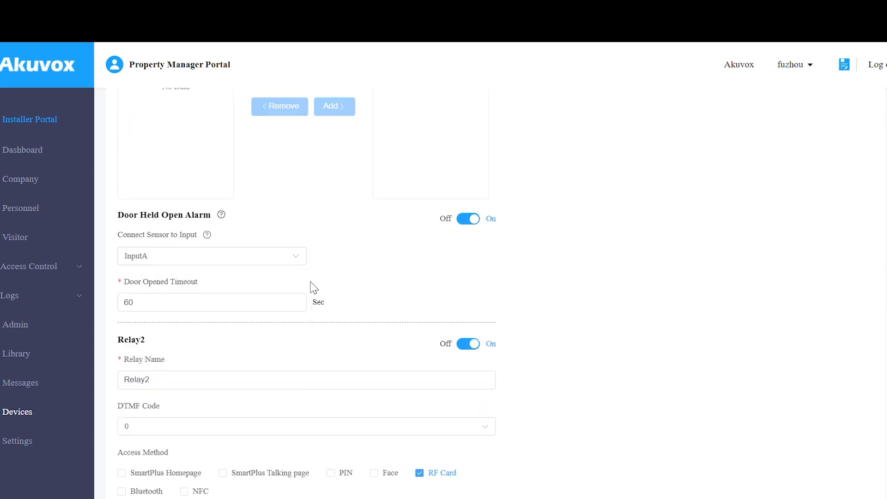
{"action": "scroll", "coordinate": [311, 287], "scroll_direction": "down", "scroll_amount": 3}
{"action": "left_click", "coordinate": [144, 469]}
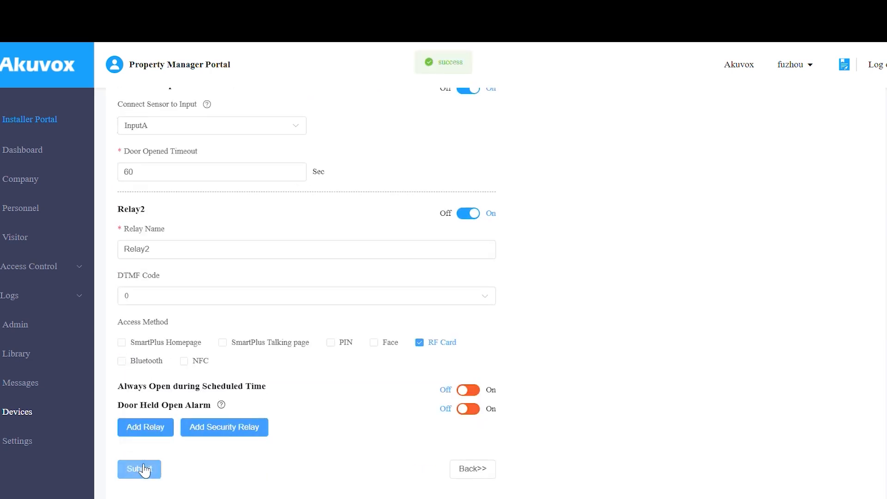
{"action": "scroll", "coordinate": [368, 231], "scroll_direction": "up", "scroll_amount": 15}
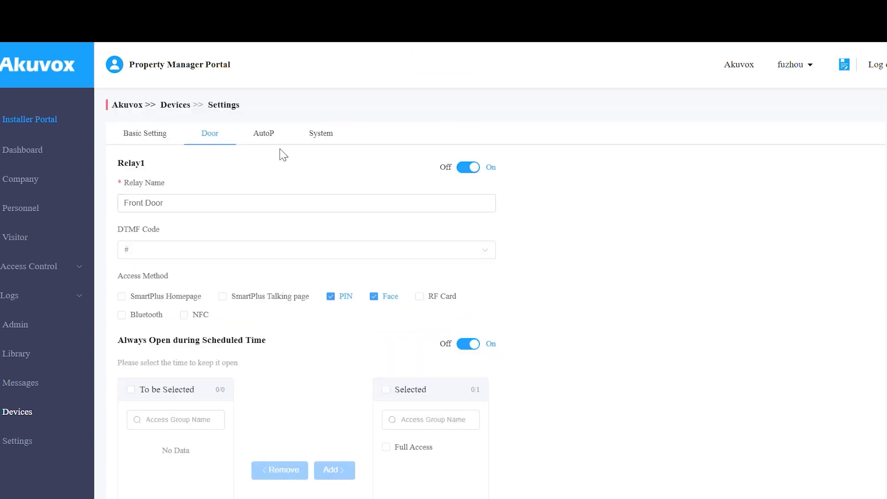
Review the AutoP settings and close the one-time AutoP without sending it.
{"action": "left_click", "coordinate": [272, 136]}
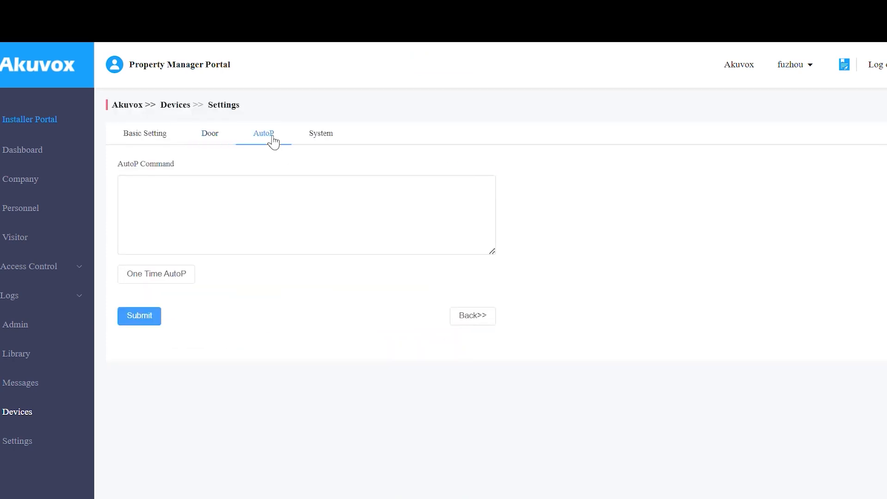
{"action": "left_click", "coordinate": [274, 198]}
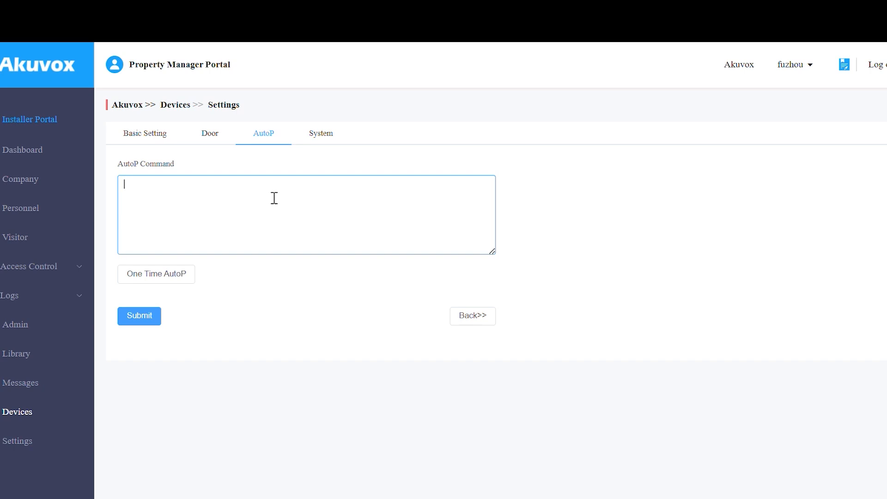
{"action": "left_click", "coordinate": [187, 275]}
{"action": "left_click", "coordinate": [503, 146]}
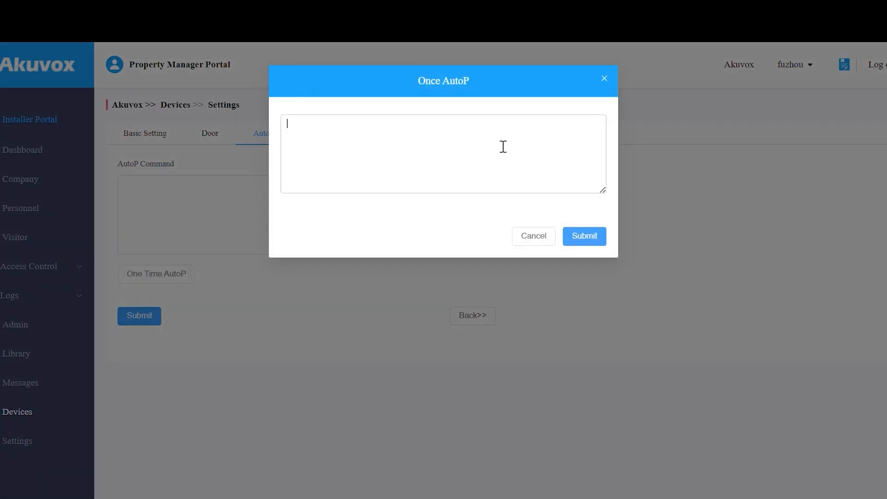
{"action": "left_click", "coordinate": [551, 244]}
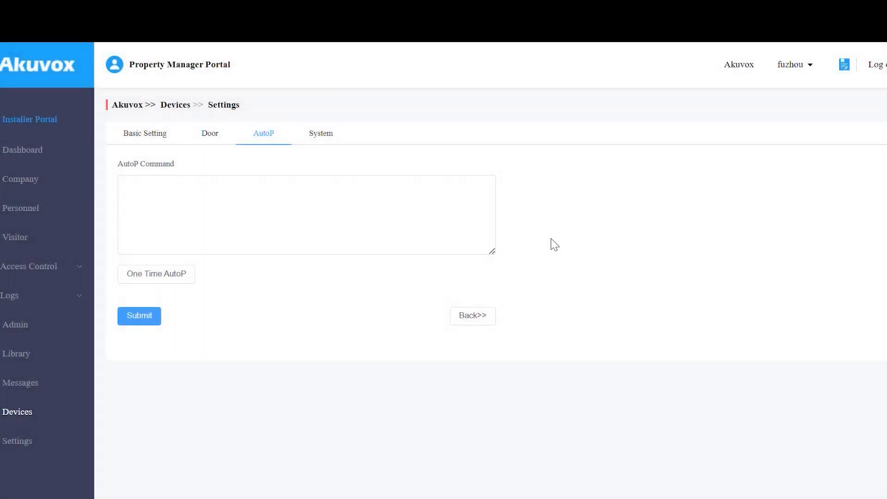
Keep TCP as the System connection type and start Remote Control.
{"action": "left_click", "coordinate": [316, 138]}
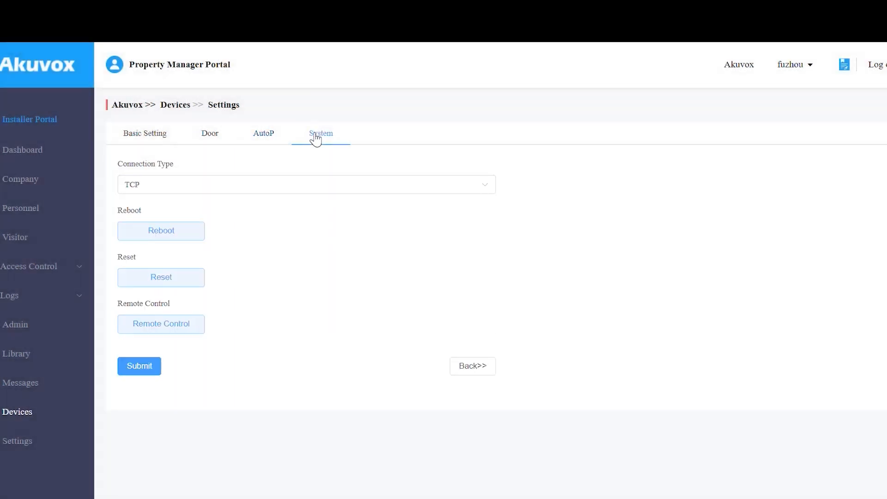
{"action": "left_click", "coordinate": [308, 192]}
{"action": "left_click", "coordinate": [307, 192]}
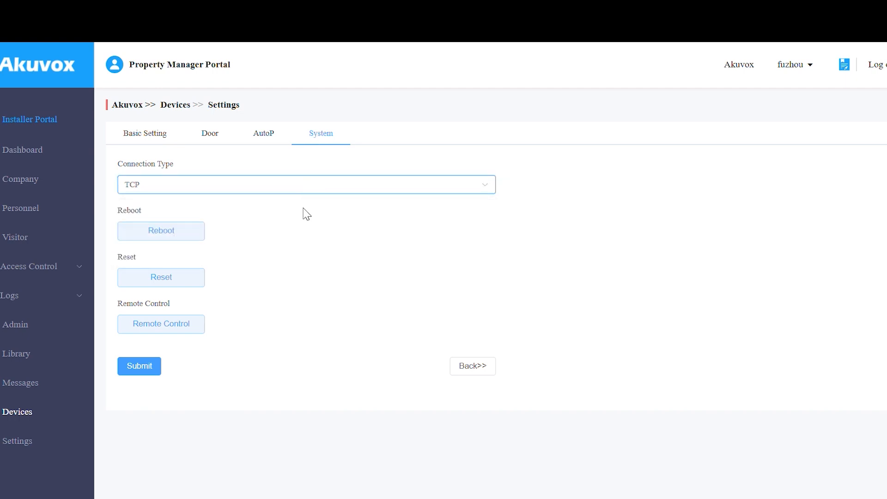
{"action": "left_click", "coordinate": [186, 327]}
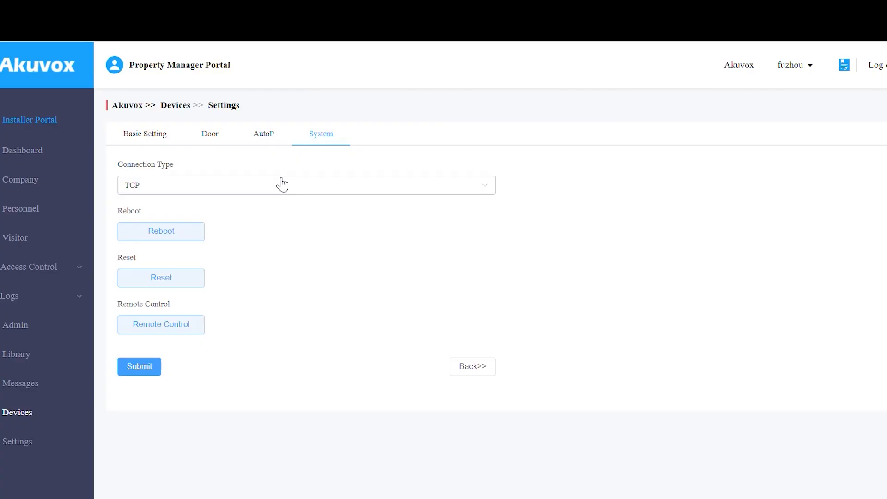
Create a new access group named Schedule 1 that never repeats.
{"action": "left_click", "coordinate": [65, 270]}
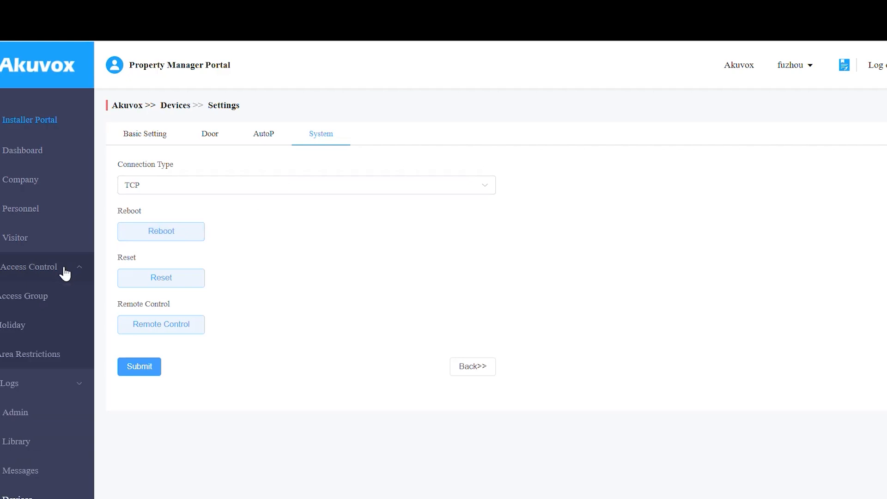
{"action": "left_click", "coordinate": [65, 298]}
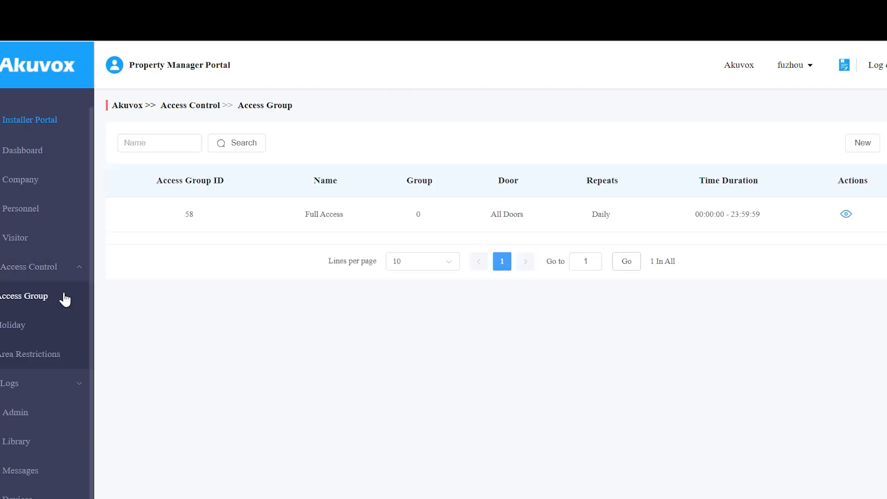
{"action": "left_click", "coordinate": [868, 147]}
{"action": "left_click", "coordinate": [265, 159]}
{"action": "type", "text": "Schedule 1"}
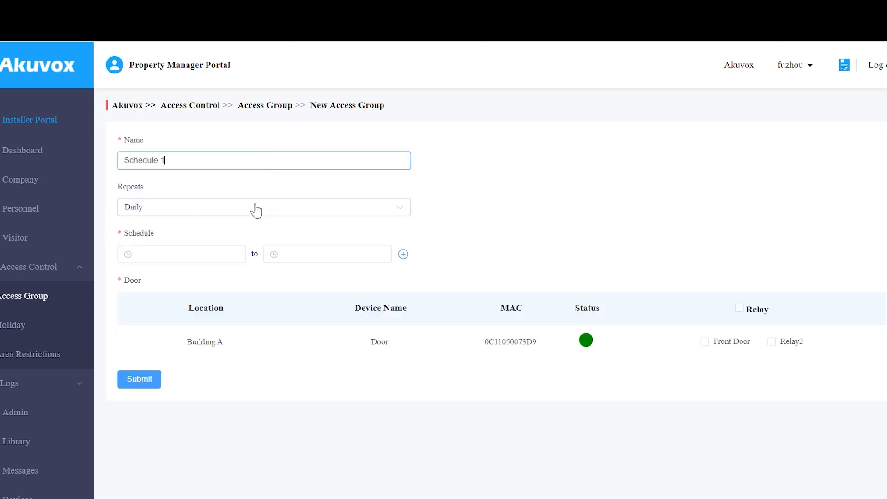
{"action": "left_click", "coordinate": [254, 207]}
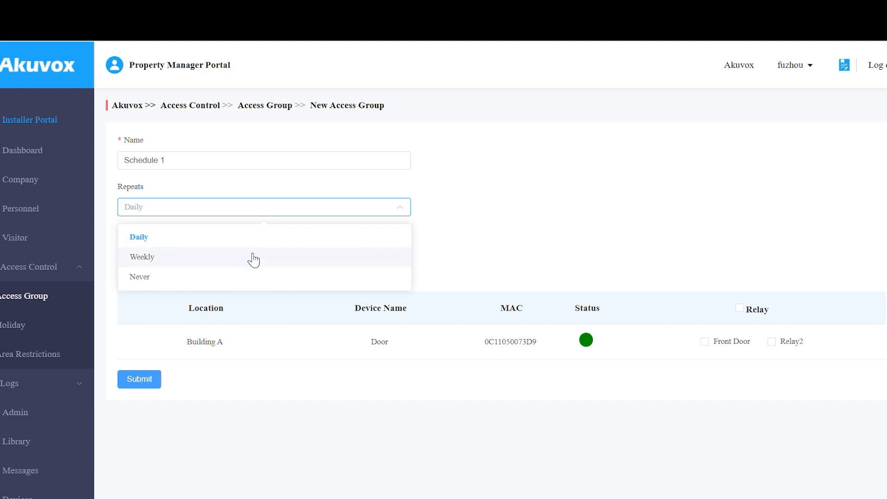
{"action": "left_click", "coordinate": [252, 279]}
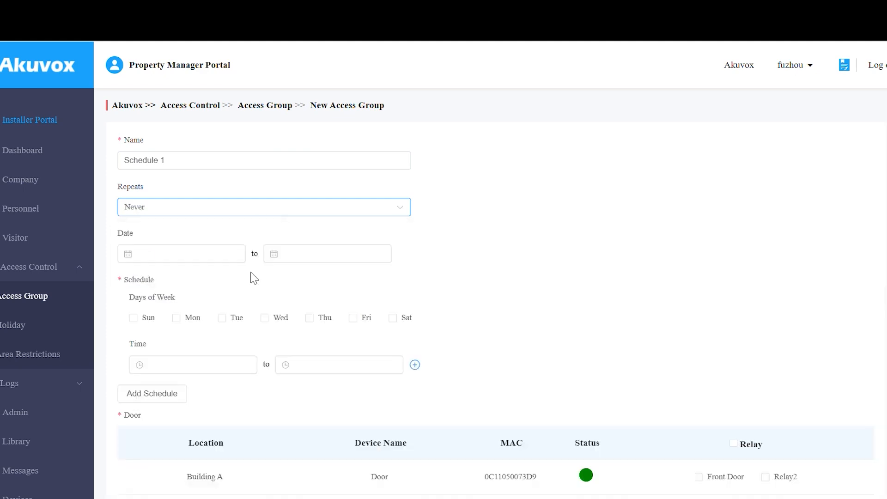
Set dates 2024-10-18 to 2024-10-25 and select Monday through Friday.
{"action": "left_click", "coordinate": [229, 253]}
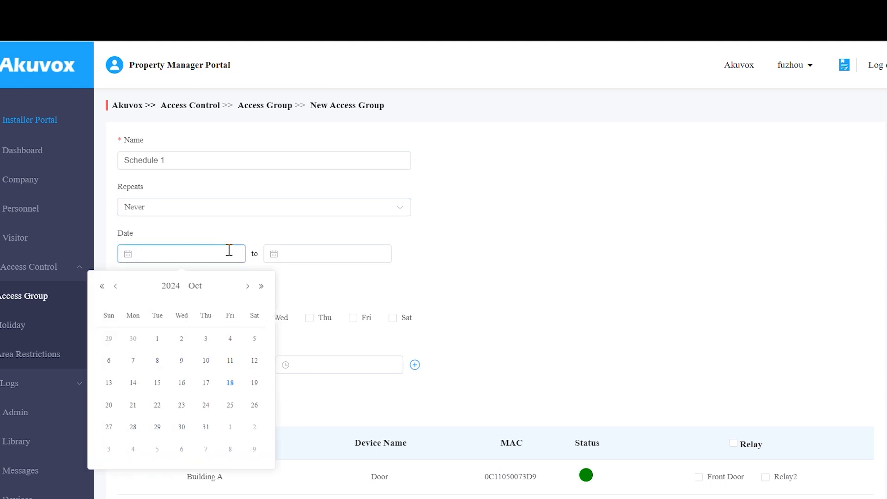
{"action": "left_click", "coordinate": [229, 382]}
{"action": "left_click", "coordinate": [331, 254]}
{"action": "left_click", "coordinate": [376, 405]}
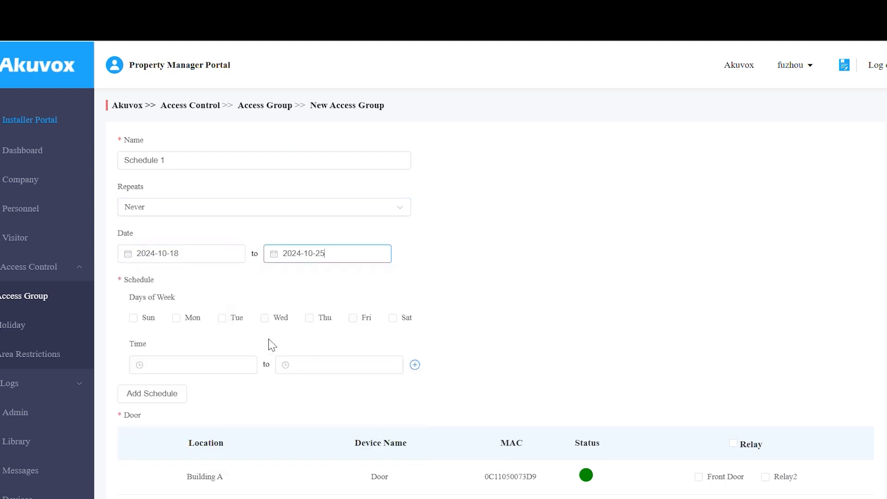
{"action": "left_click", "coordinate": [177, 318]}
{"action": "left_click", "coordinate": [222, 318]}
{"action": "left_click", "coordinate": [264, 318]}
{"action": "left_click", "coordinate": [309, 318]}
{"action": "left_click", "coordinate": [367, 319]}
Set the time range 07:10:06–20:10:16, grant Front Door access, and save Schedule 1.
{"action": "left_click", "coordinate": [229, 362]}
{"action": "scroll", "coordinate": [161, 441], "scroll_direction": "up", "scroll_amount": 3}
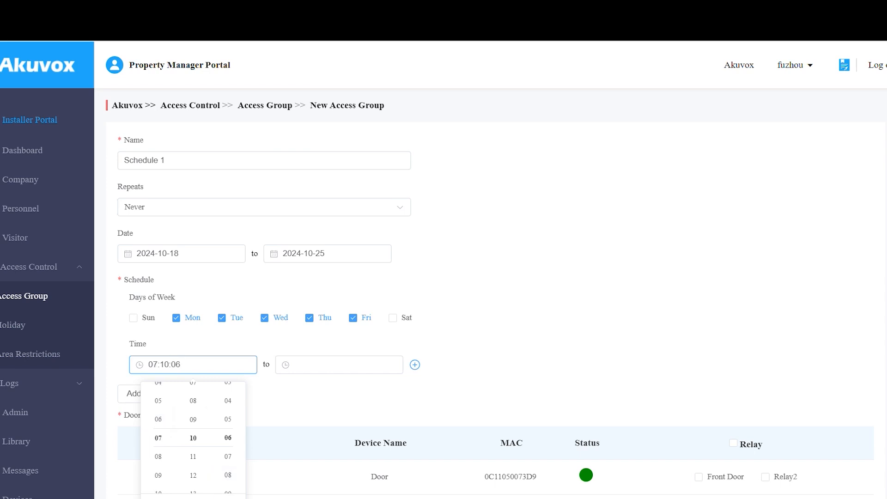
{"action": "left_click", "coordinate": [356, 364]}
{"action": "scroll", "coordinate": [305, 443], "scroll_direction": "down", "scroll_amount": 4}
{"action": "left_click", "coordinate": [304, 402]}
{"action": "left_click", "coordinate": [473, 380]}
{"action": "scroll", "coordinate": [462, 374], "scroll_direction": "down", "scroll_amount": 1}
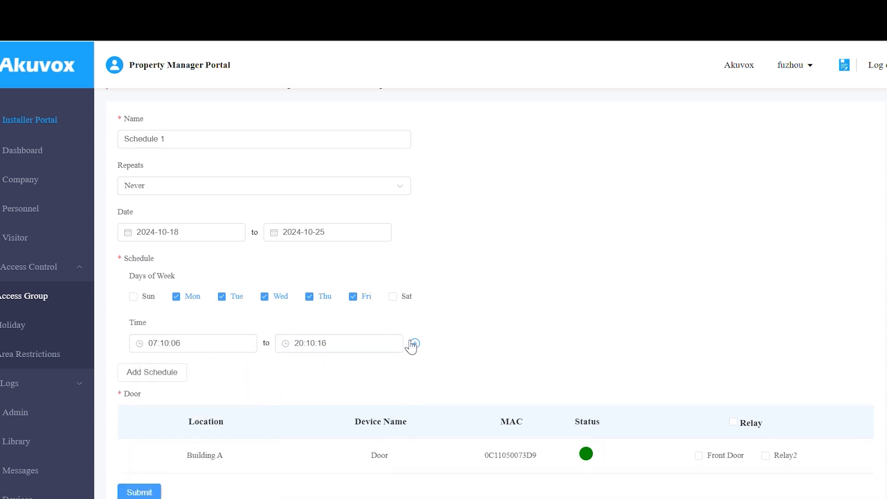
{"action": "left_click", "coordinate": [415, 344]}
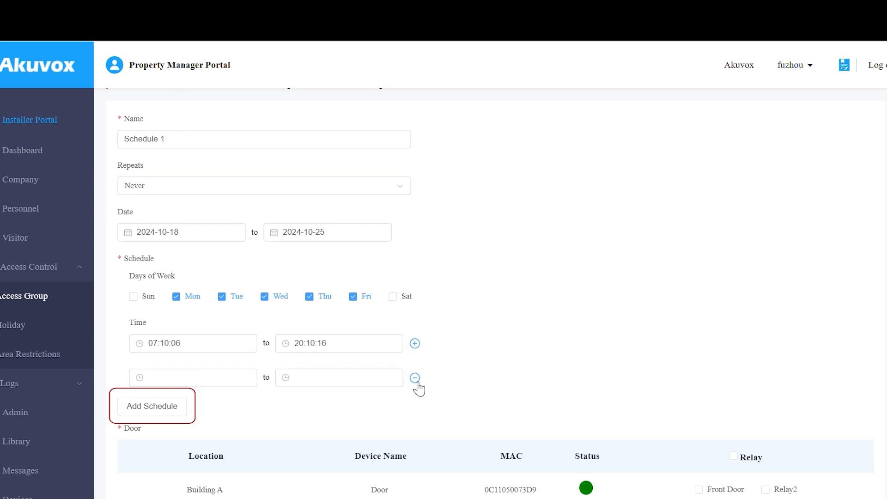
{"action": "left_click", "coordinate": [415, 378]}
{"action": "left_click", "coordinate": [725, 457]}
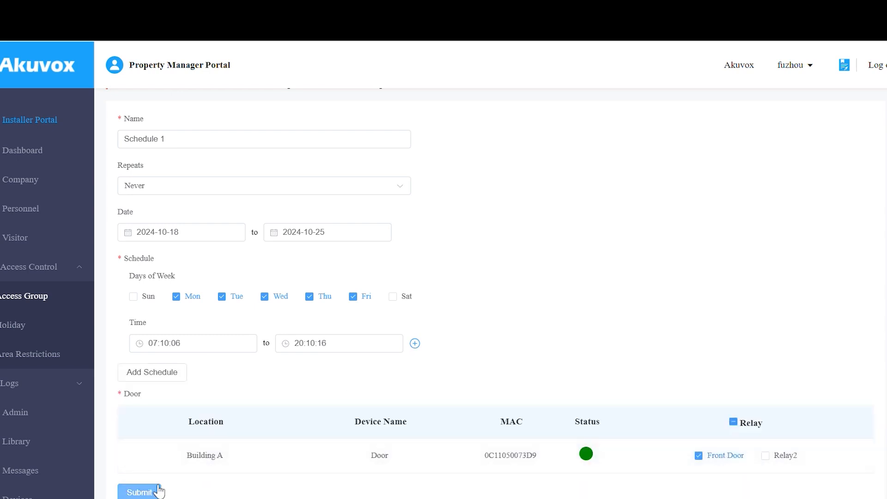
{"action": "left_click", "coordinate": [139, 492]}
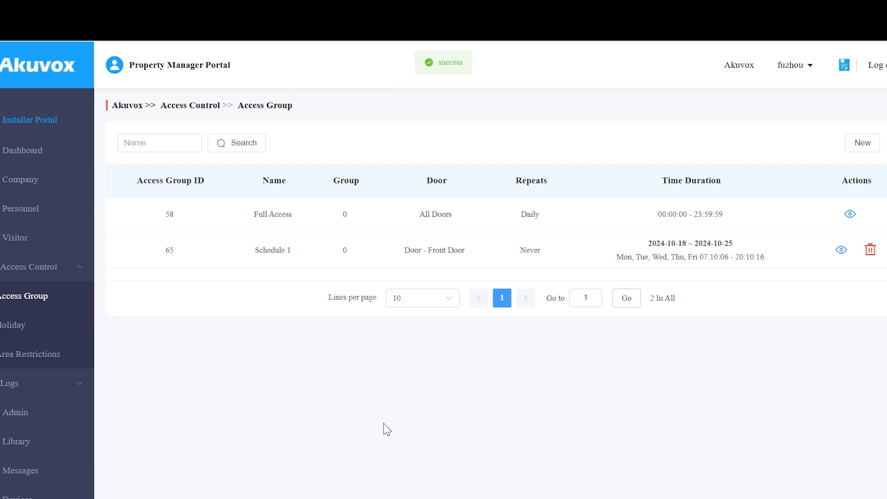
Add the Marketing group to Schedule 1, then start a new holiday from the Holiday list.
{"action": "left_click", "coordinate": [845, 251]}
{"action": "left_click", "coordinate": [132, 403]}
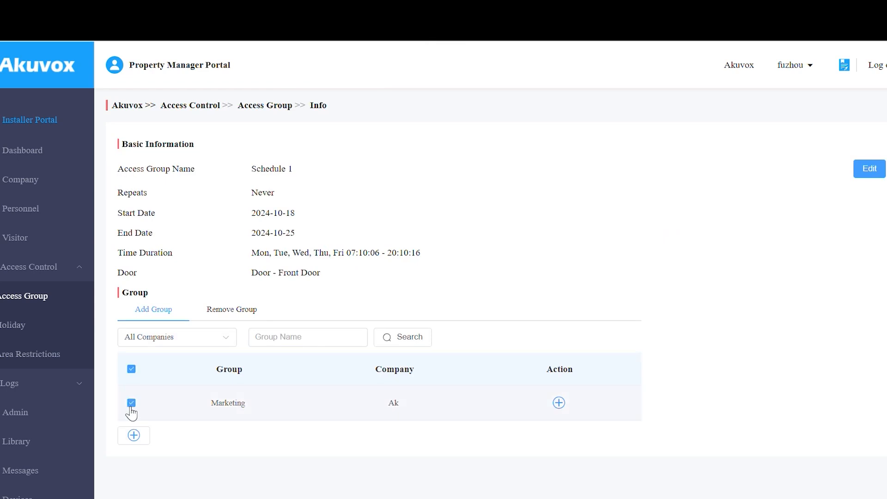
{"action": "left_click", "coordinate": [559, 402]}
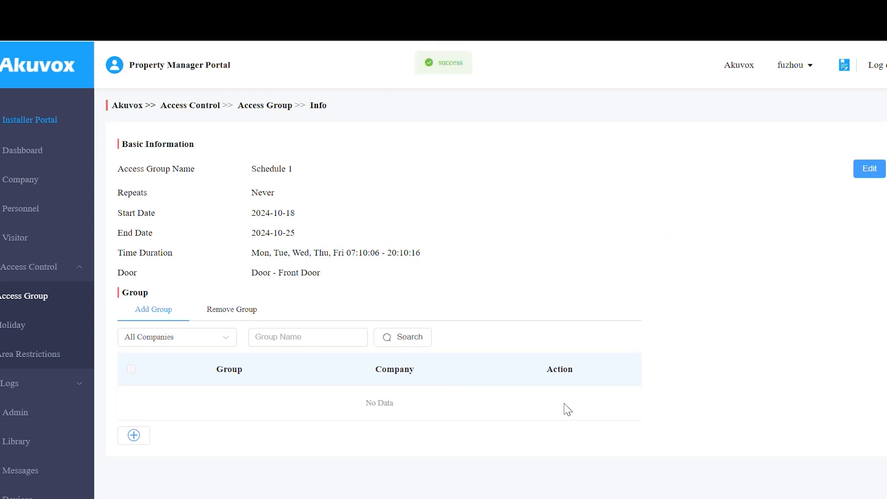
{"action": "left_click", "coordinate": [247, 318]}
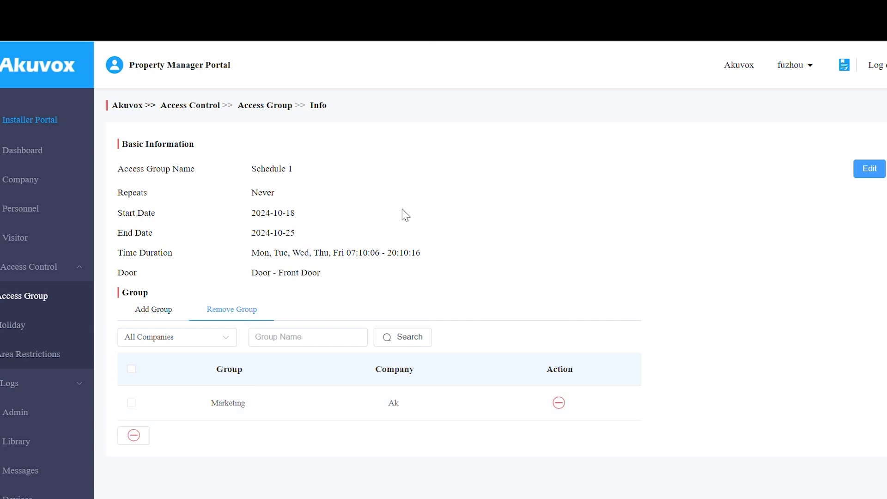
{"action": "left_click", "coordinate": [41, 333]}
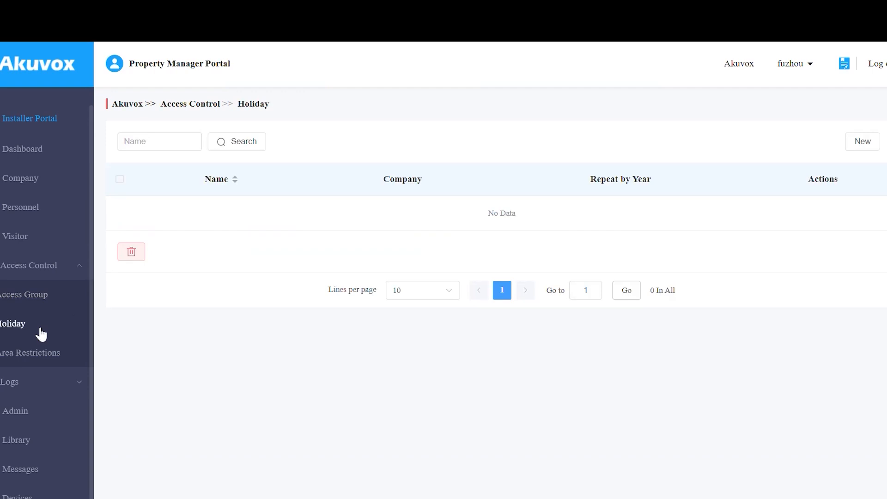
{"action": "left_click", "coordinate": [864, 143]}
Name the holiday Mid-autumn Festival for company Ak and enable working hours.
{"action": "left_click", "coordinate": [361, 162]}
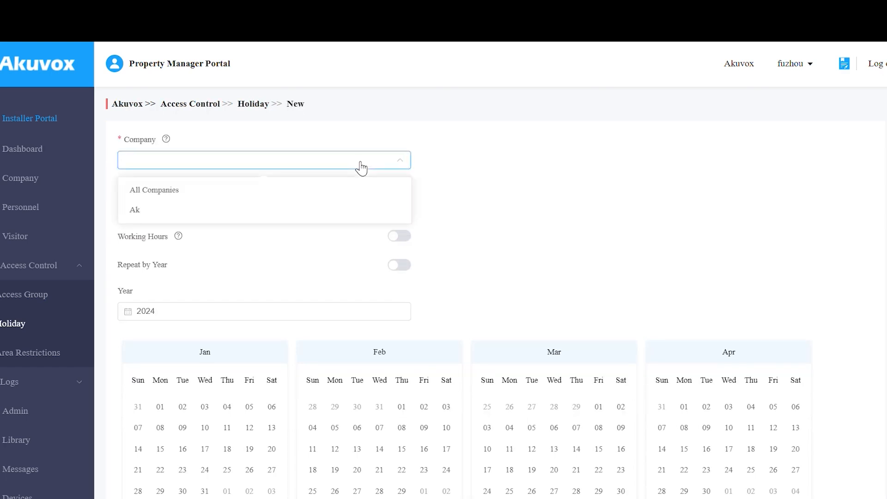
{"action": "left_click", "coordinate": [336, 213]}
{"action": "left_click", "coordinate": [349, 206]}
{"action": "type", "text": "Mid-autumn F"}
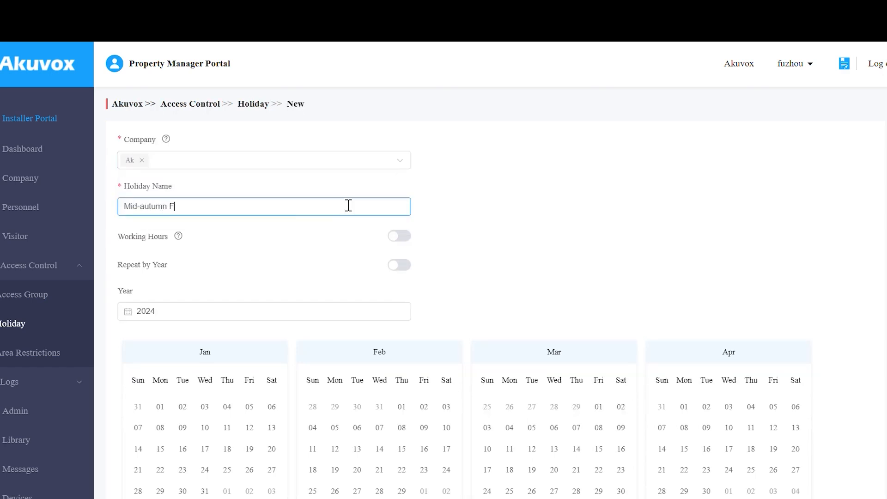
{"action": "type", "text": "estival"}
{"action": "left_click", "coordinate": [397, 238]}
Set the holiday working hours from 09 to 18:15.
{"action": "left_click", "coordinate": [202, 282]}
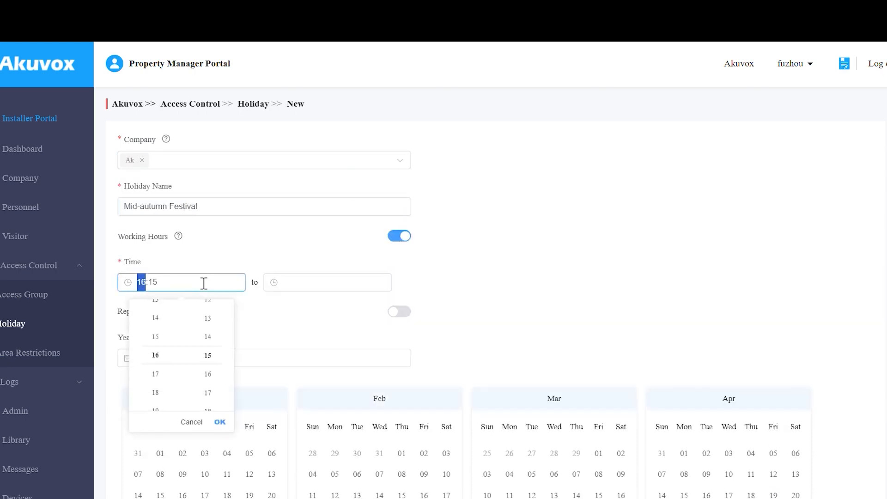
{"action": "left_click", "coordinate": [156, 358]}
{"action": "left_click", "coordinate": [317, 281]}
{"action": "left_click", "coordinate": [301, 393]}
{"action": "left_click", "coordinate": [366, 421]}
Make the holiday repeat yearly on August 14–16, 2024, and save it.
{"action": "scroll", "coordinate": [448, 347], "scroll_direction": "down", "scroll_amount": 3}
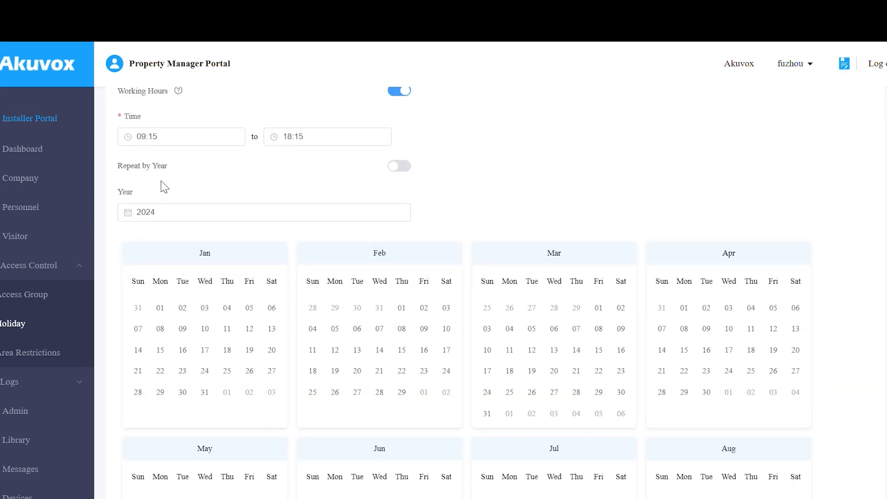
{"action": "left_click", "coordinate": [396, 169]}
{"action": "left_click", "coordinate": [352, 213]}
{"action": "left_click", "coordinate": [204, 315]}
{"action": "scroll", "coordinate": [508, 323], "scroll_direction": "down", "scroll_amount": 3}
{"action": "left_click", "coordinate": [750, 400]}
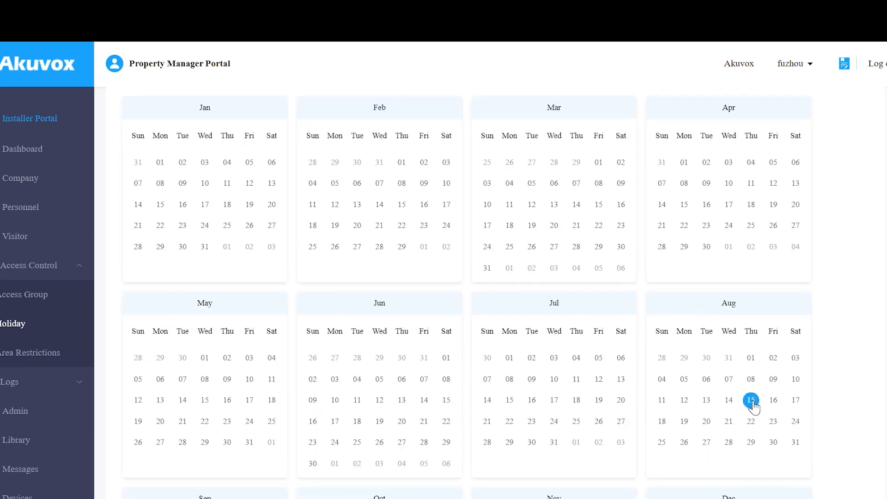
{"action": "left_click", "coordinate": [728, 400]}
{"action": "left_click", "coordinate": [773, 400]}
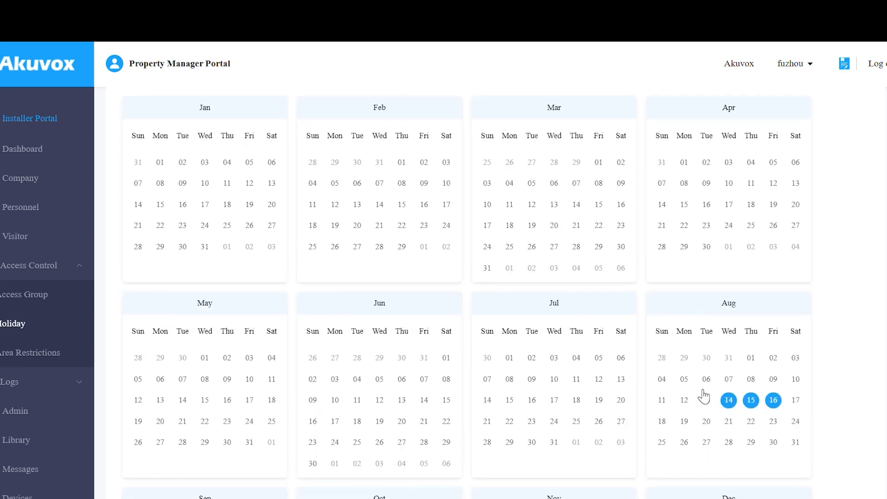
{"action": "scroll", "coordinate": [285, 424], "scroll_direction": "down", "scroll_amount": 4}
{"action": "left_click", "coordinate": [150, 491]}
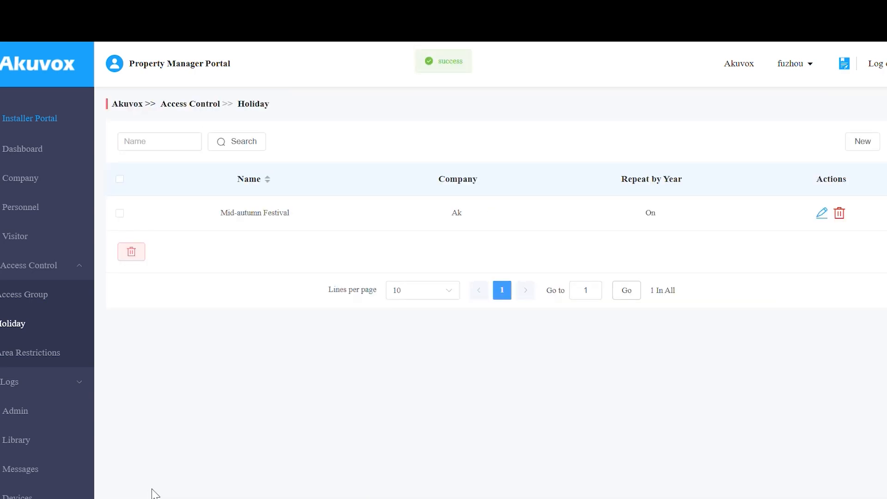
Review the saved Mid-autumn Festival holiday, then open Area Restrictions.
{"action": "left_click", "coordinate": [822, 216]}
{"action": "scroll", "coordinate": [580, 256], "scroll_direction": "down", "scroll_amount": 3}
{"action": "scroll", "coordinate": [583, 256], "scroll_direction": "up", "scroll_amount": 3}
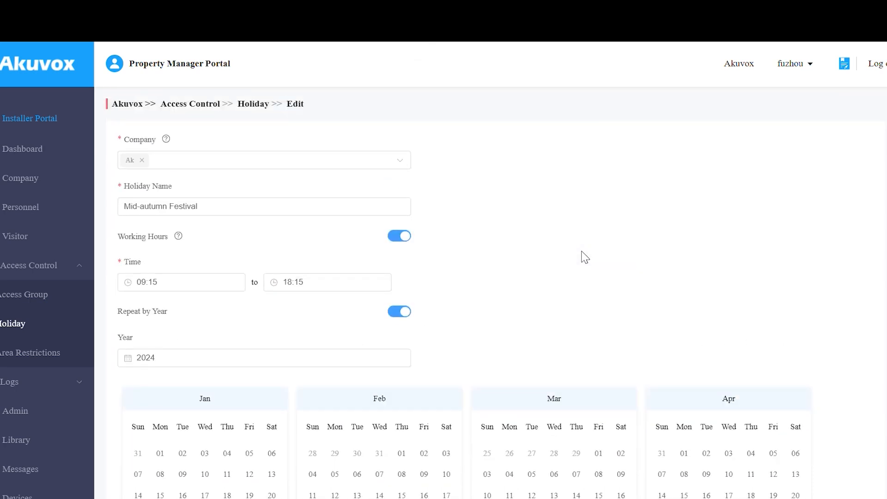
{"action": "scroll", "coordinate": [583, 256], "scroll_direction": "down", "scroll_amount": 10}
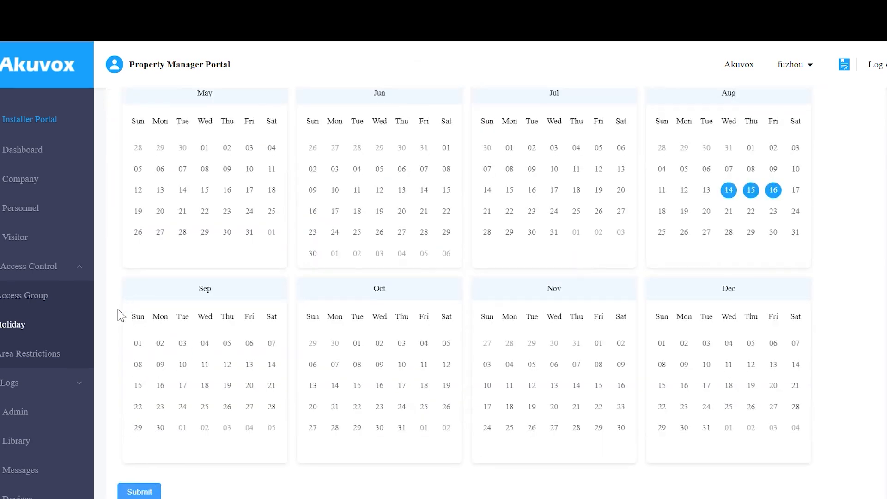
{"action": "left_click", "coordinate": [64, 354]}
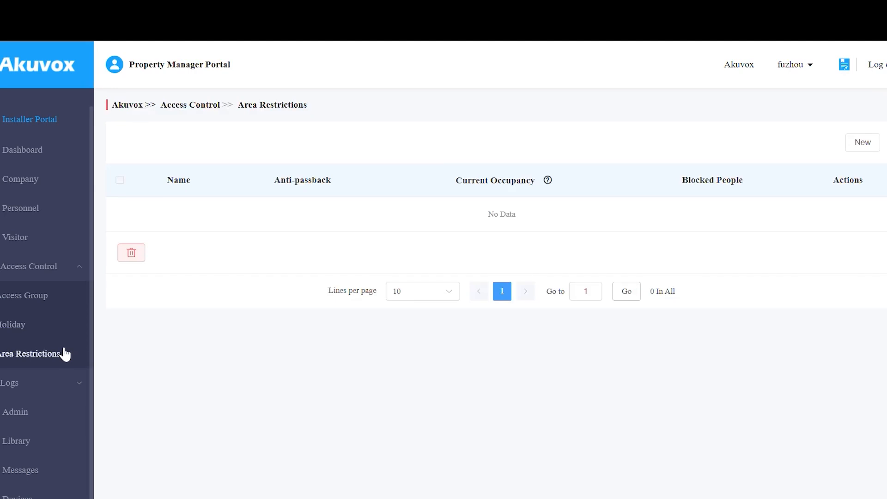
Create Area 1 with Door - Front Door as entry and Door - Relay2 as exit.
{"action": "left_click", "coordinate": [873, 146]}
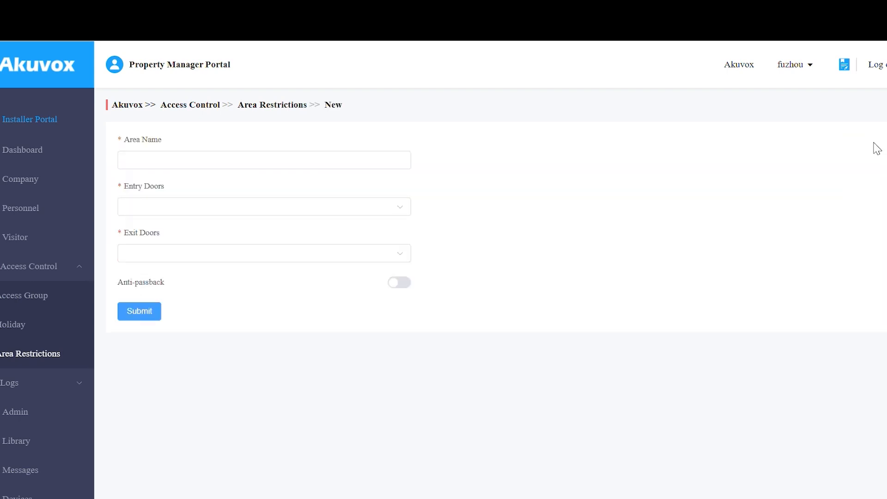
{"action": "left_click", "coordinate": [375, 157]}
{"action": "type", "text": "A"}
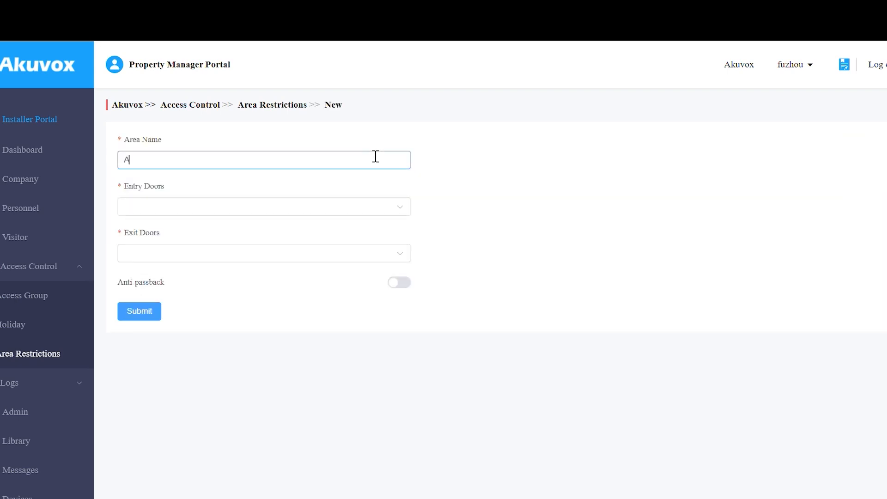
{"action": "type", "text": "rea 1"}
{"action": "left_click", "coordinate": [394, 210]}
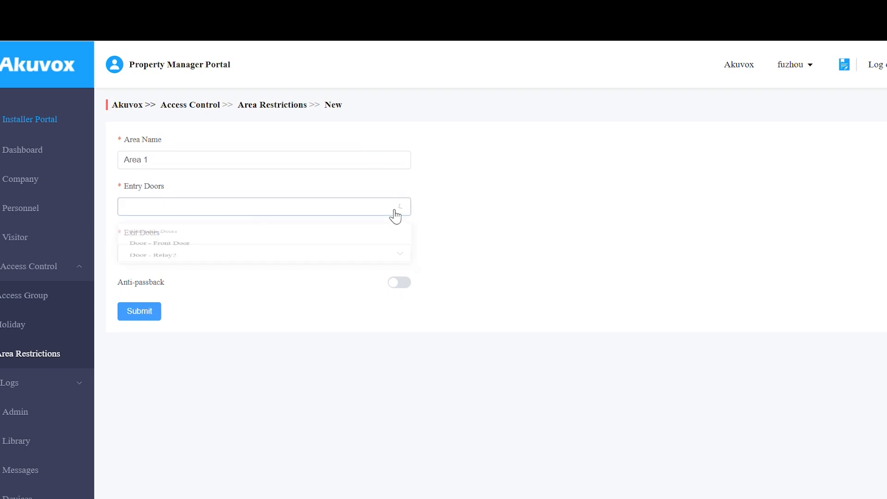
{"action": "left_click", "coordinate": [358, 271]}
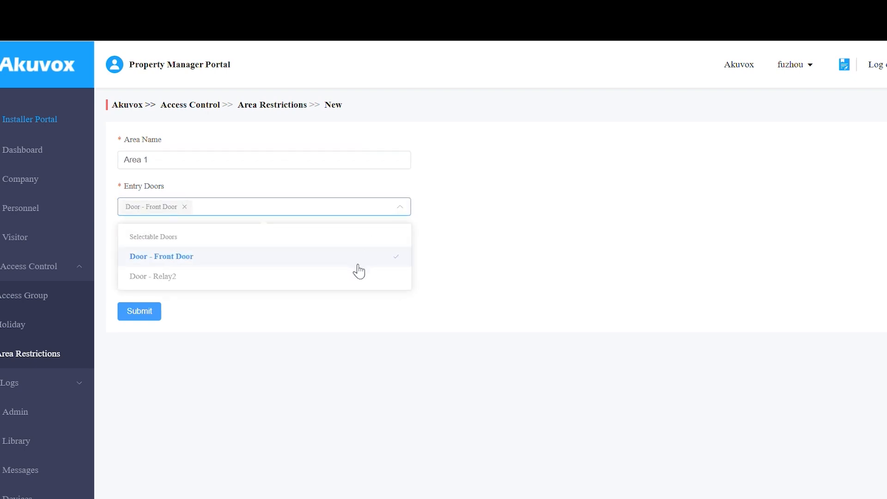
{"action": "left_click", "coordinate": [451, 256]}
{"action": "left_click", "coordinate": [387, 258]}
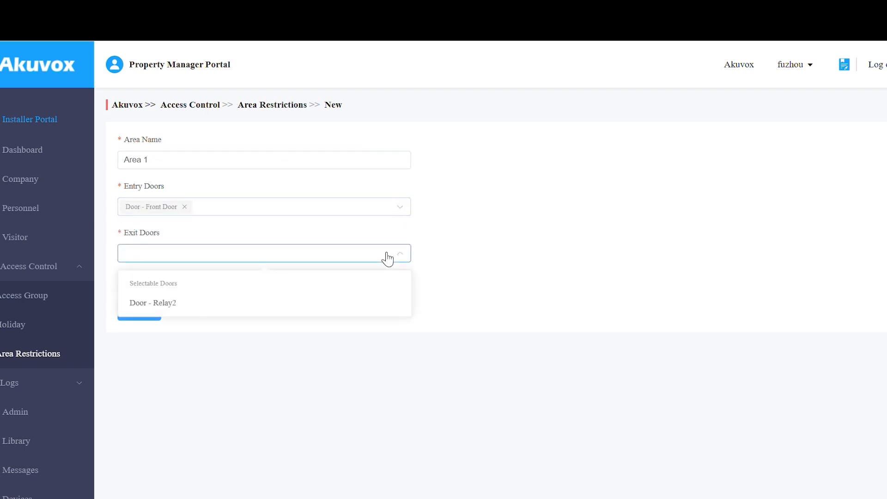
{"action": "left_click", "coordinate": [354, 305]}
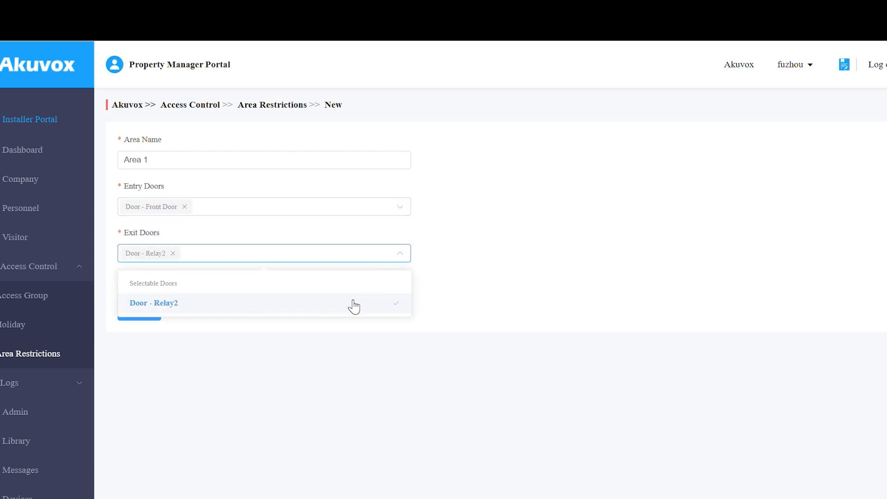
{"action": "left_click", "coordinate": [526, 257]}
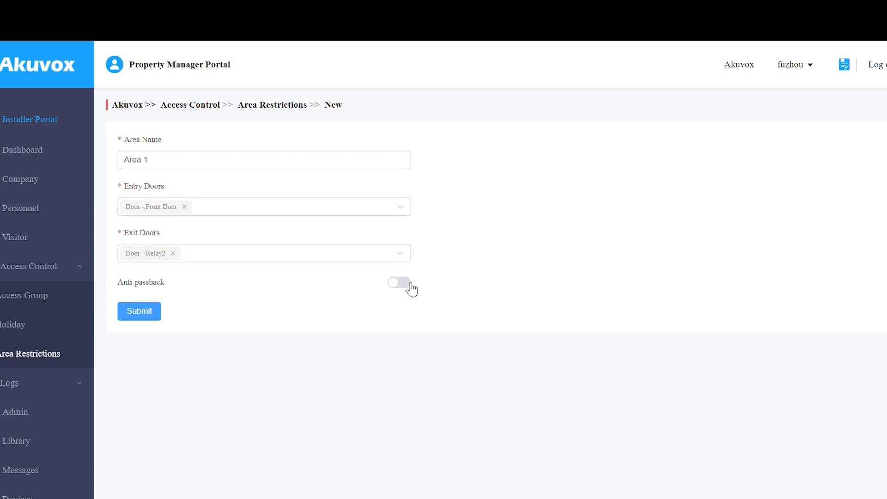
Enable anti-passback on a daily schedule starting at 06:00.
{"action": "left_click", "coordinate": [410, 284]}
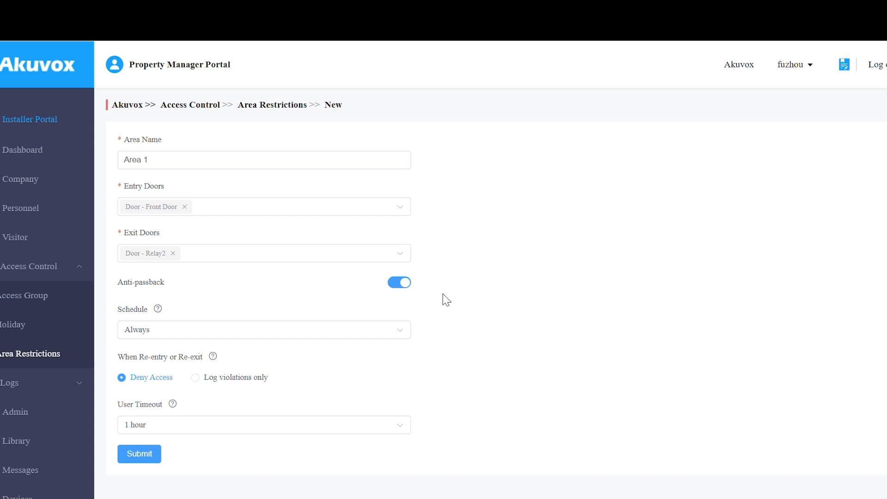
{"action": "left_click", "coordinate": [392, 333]}
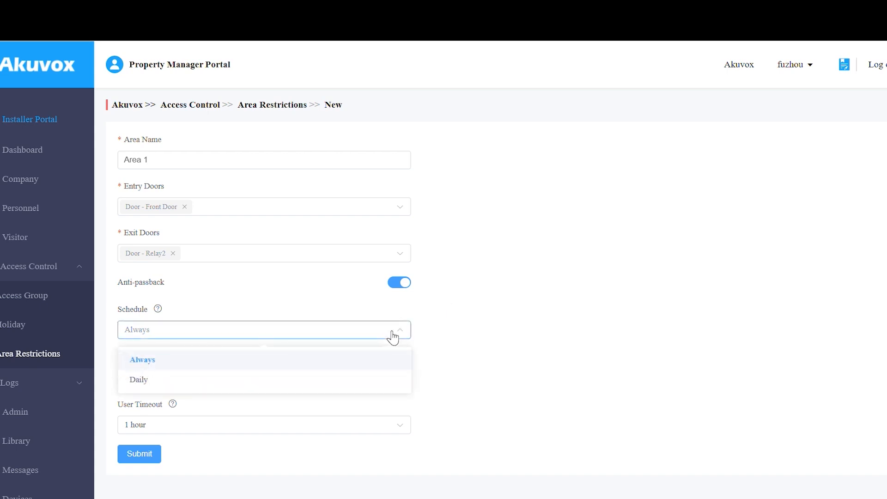
{"action": "left_click", "coordinate": [383, 379]}
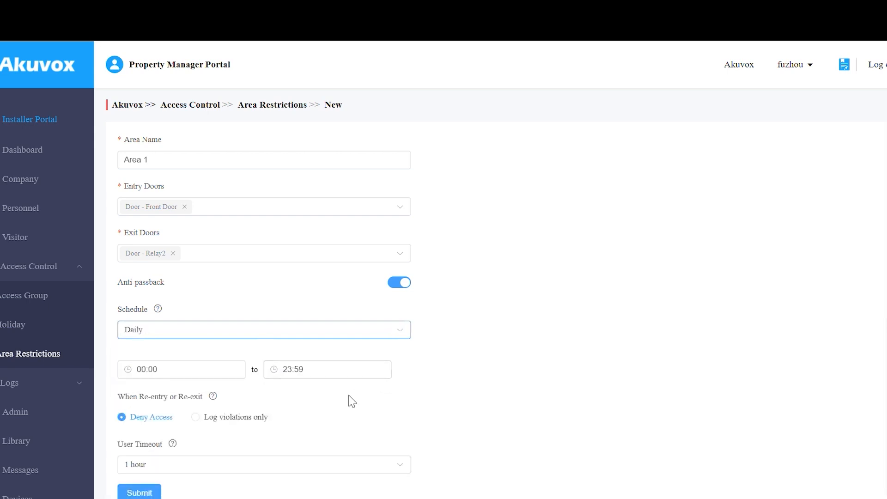
{"action": "left_click", "coordinate": [217, 364]}
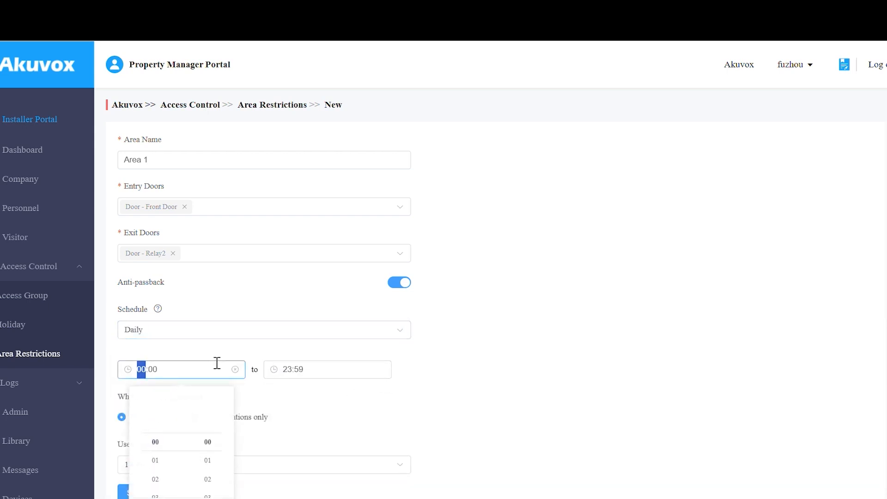
{"action": "scroll", "coordinate": [155, 477], "scroll_direction": "down", "scroll_amount": 2}
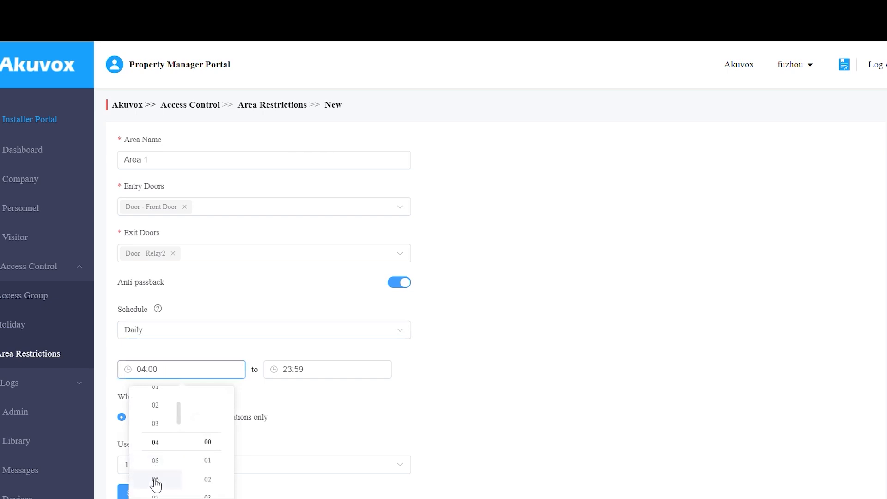
{"action": "left_click", "coordinate": [155, 483]}
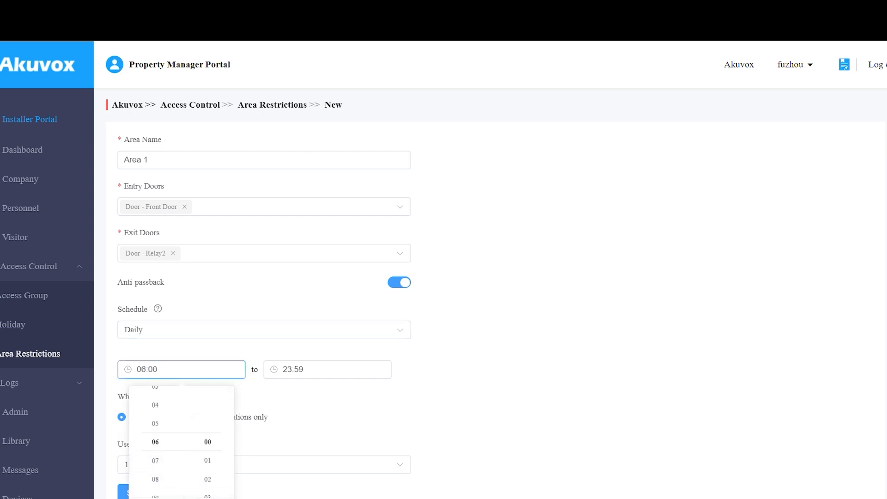
{"action": "left_click", "coordinate": [397, 414]}
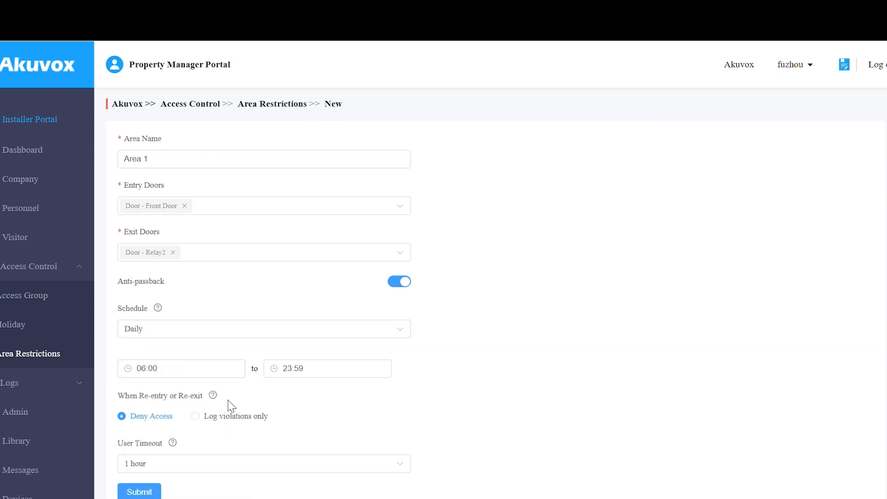
Log violations only, set an 8-hour user timeout, and save Area 1.
{"action": "mouse_move", "coordinate": [213, 401]}
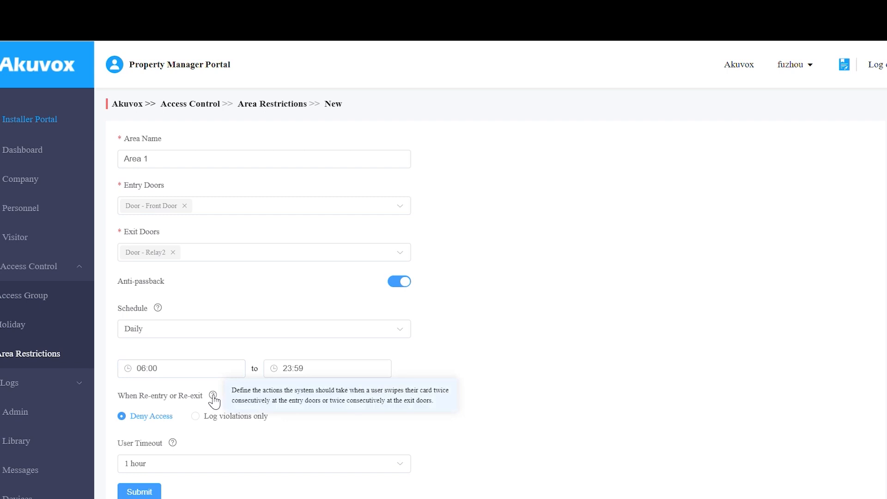
{"action": "left_click", "coordinate": [211, 418]}
{"action": "mouse_move", "coordinate": [173, 444]}
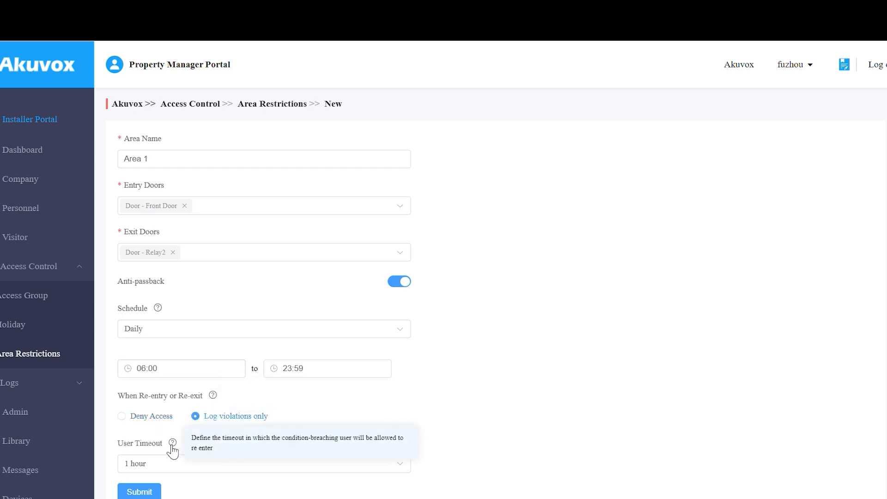
{"action": "left_click", "coordinate": [176, 464]}
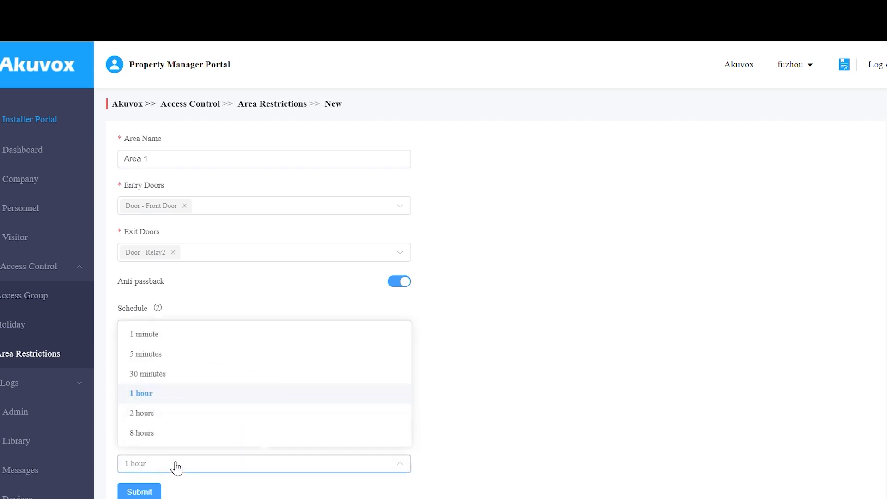
{"action": "left_click", "coordinate": [176, 437]}
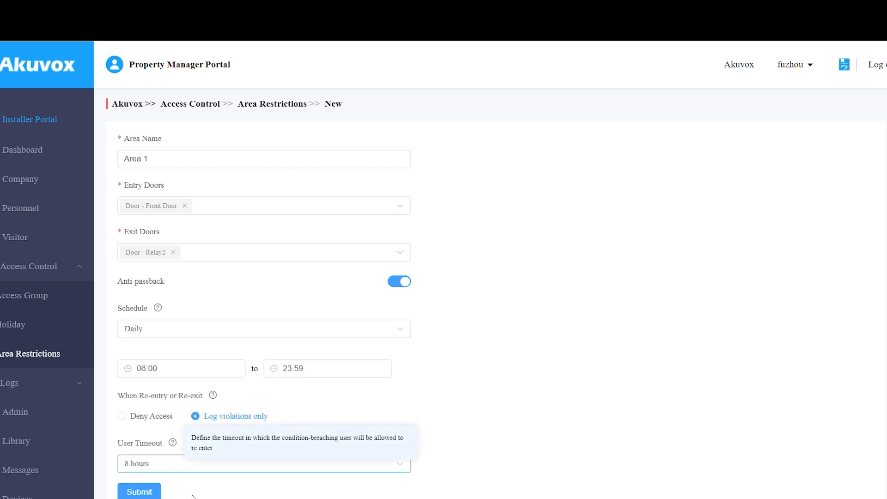
{"action": "left_click", "coordinate": [155, 491]}
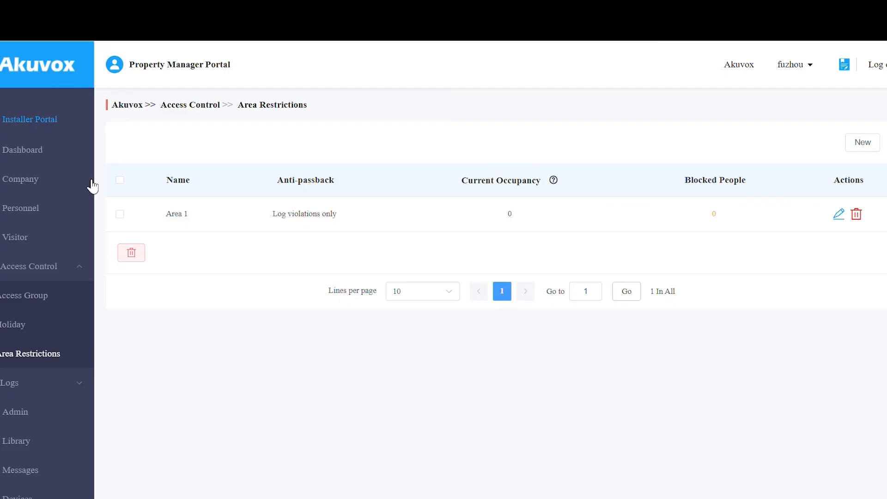
{"action": "left_click", "coordinate": [76, 187]}
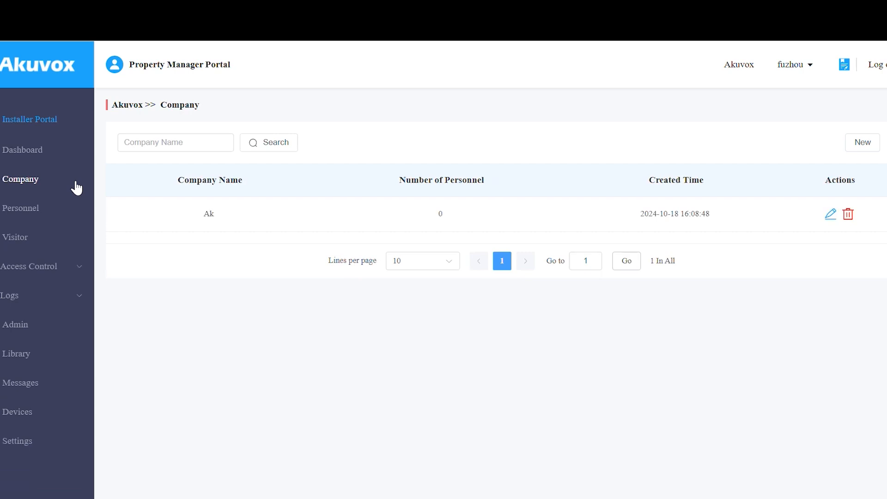
Add a new company named Akuvox and save it.
{"action": "left_click", "coordinate": [877, 144]}
{"action": "left_click", "coordinate": [538, 142]}
{"action": "type", "text": "Akuvox"}
{"action": "left_click", "coordinate": [581, 192]}
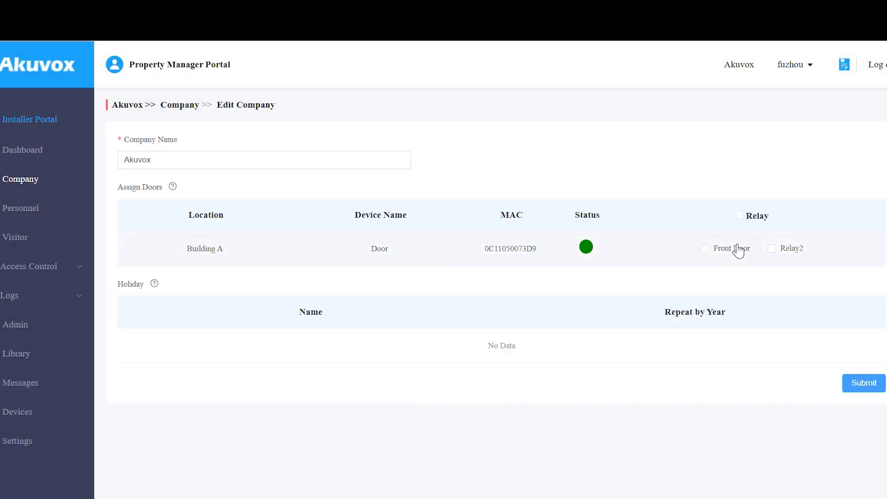
Check and then uncheck the Front Door relay so Akuvox has no doors assigned.
{"action": "left_click", "coordinate": [738, 250]}
{"action": "left_click", "coordinate": [738, 250]}
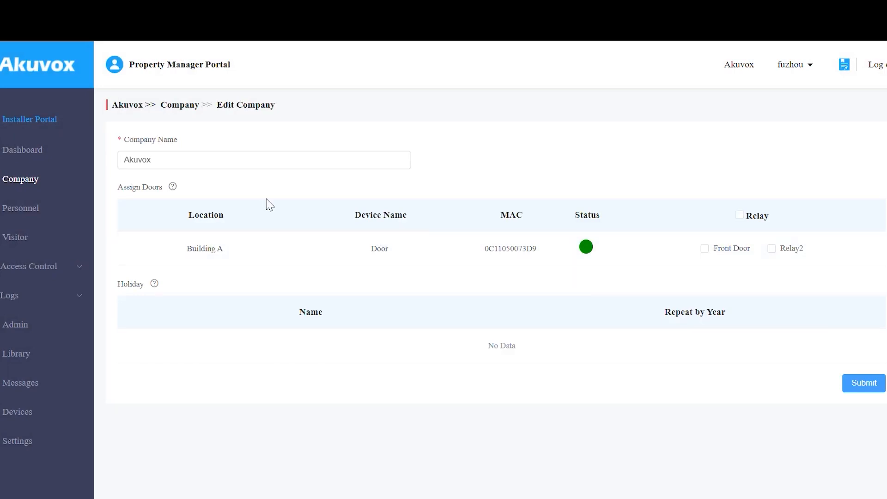
{"action": "mouse_move", "coordinate": [173, 190]}
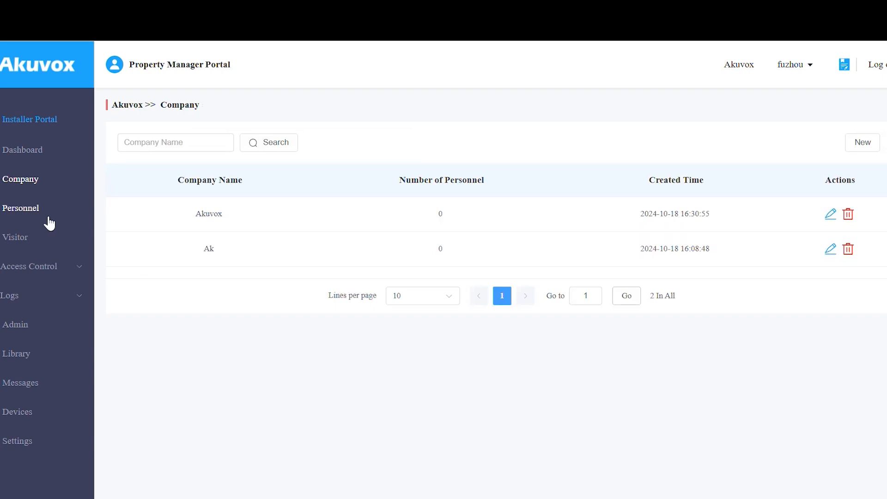
From Personnel, create a new group named 'R and D' under the Akuvox company.
{"action": "left_click", "coordinate": [49, 218]}
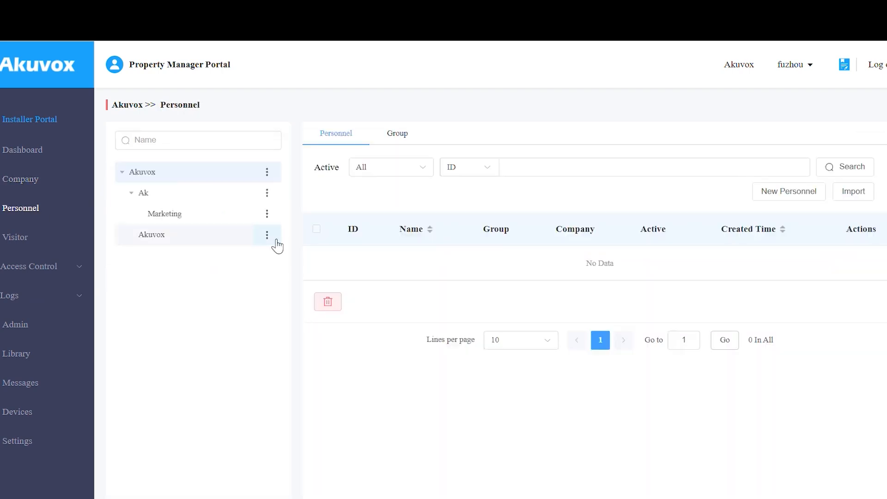
{"action": "left_click", "coordinate": [268, 236]}
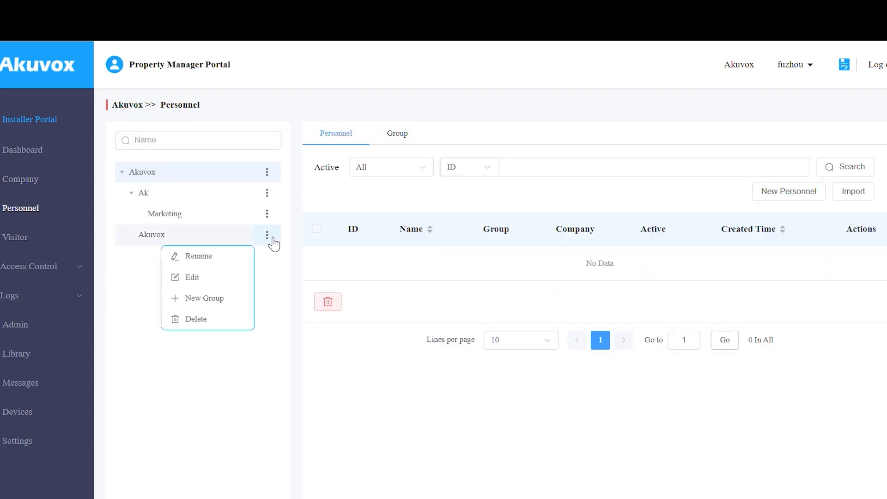
{"action": "left_click", "coordinate": [230, 300]}
{"action": "left_click", "coordinate": [356, 143]}
{"action": "type", "text": "R&D"}
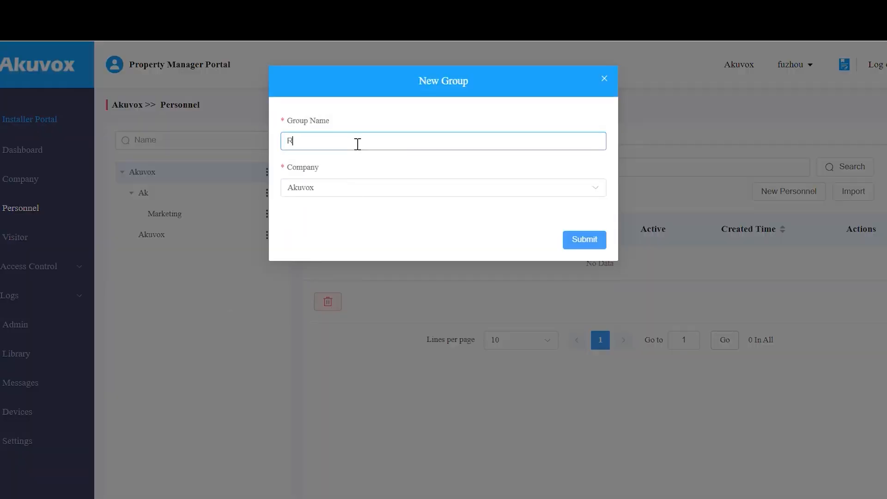
{"action": "key", "text": "BackSpace"}
{"action": "key", "text": "BackSpace"}
{"action": "type", "text": "and D"}
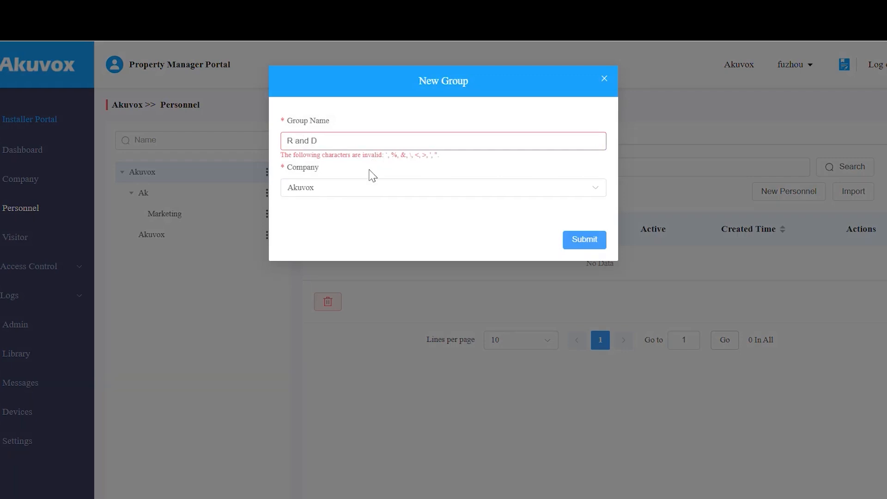
{"action": "left_click", "coordinate": [594, 244]}
Show the group list, open and cancel a second New Group dialog, then open a group for editing.
{"action": "left_click", "coordinate": [393, 136]}
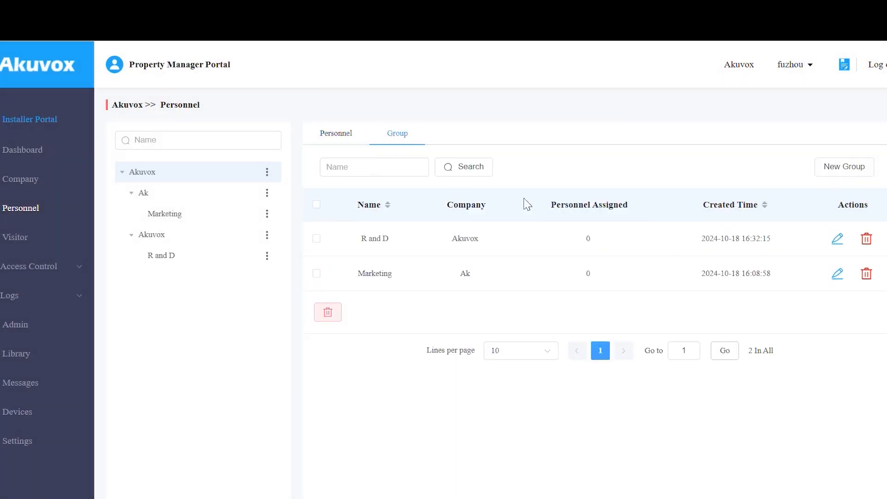
{"action": "left_click", "coordinate": [837, 178]}
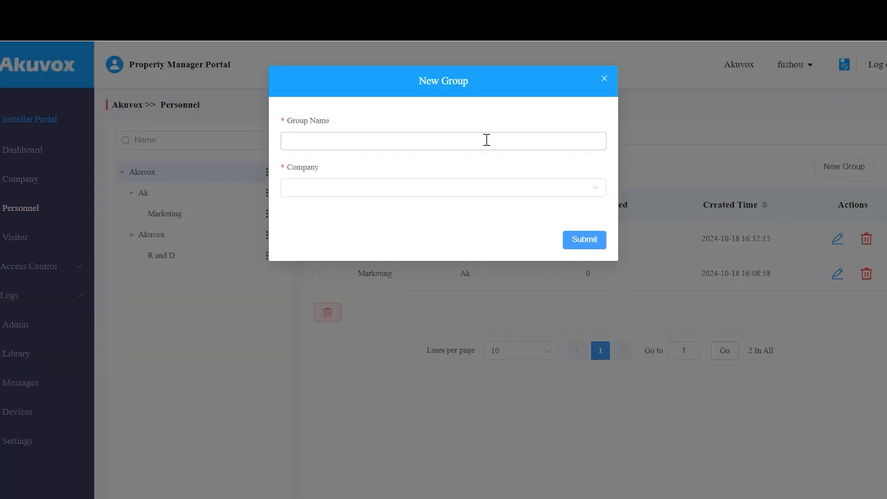
{"action": "left_click", "coordinate": [495, 189]}
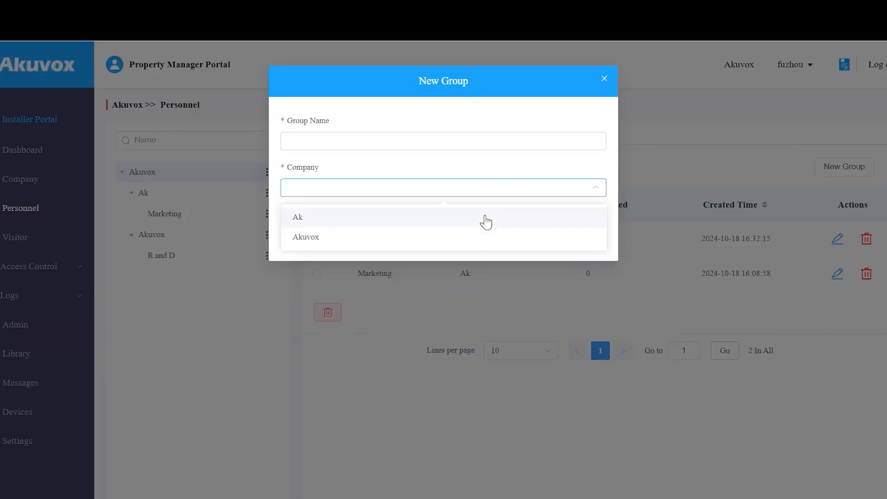
{"action": "left_click", "coordinate": [513, 123]}
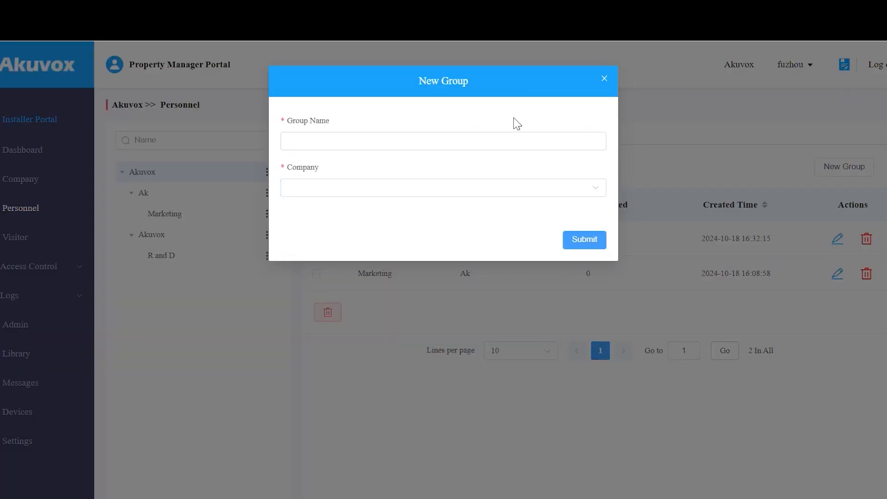
{"action": "left_click", "coordinate": [603, 80]}
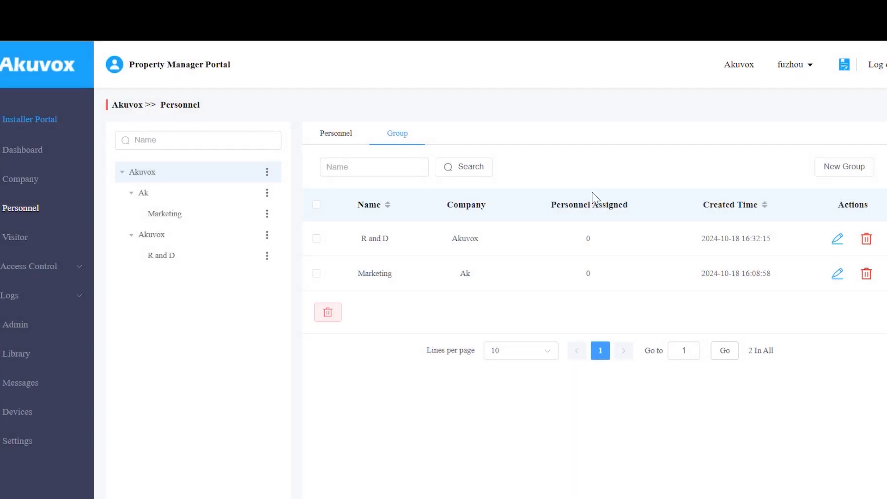
{"action": "left_click", "coordinate": [837, 239]}
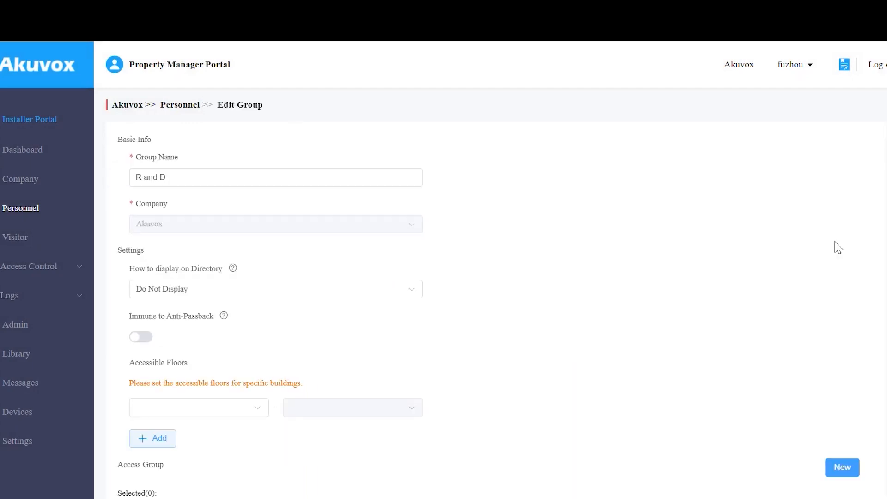
Turn on Immune to Anti-Passback, set Accessible Floors to Building A – All Floors, and submit.
{"action": "mouse_move", "coordinate": [232, 269]}
{"action": "mouse_move", "coordinate": [222, 322]}
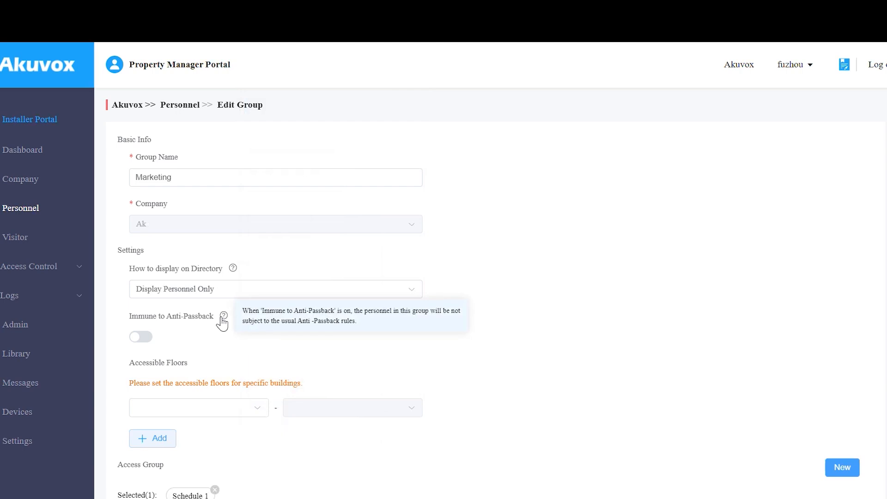
{"action": "left_click", "coordinate": [146, 339]}
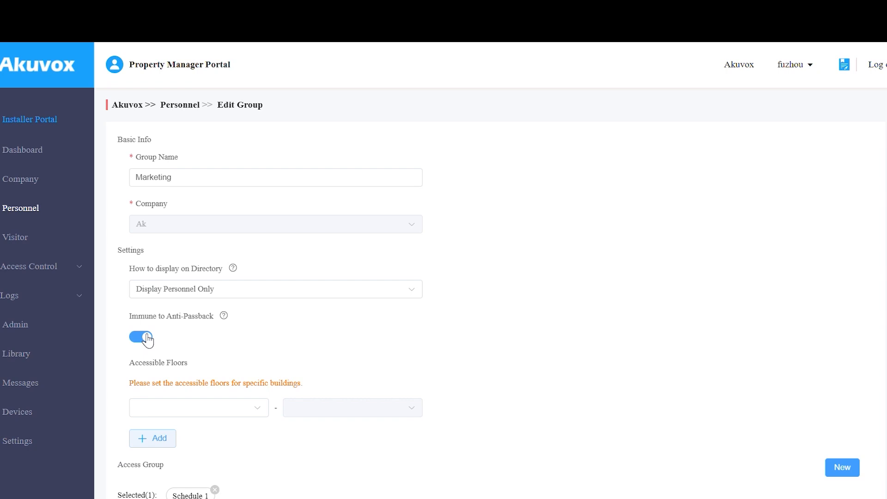
{"action": "scroll", "coordinate": [154, 344], "scroll_direction": "down", "scroll_amount": 2}
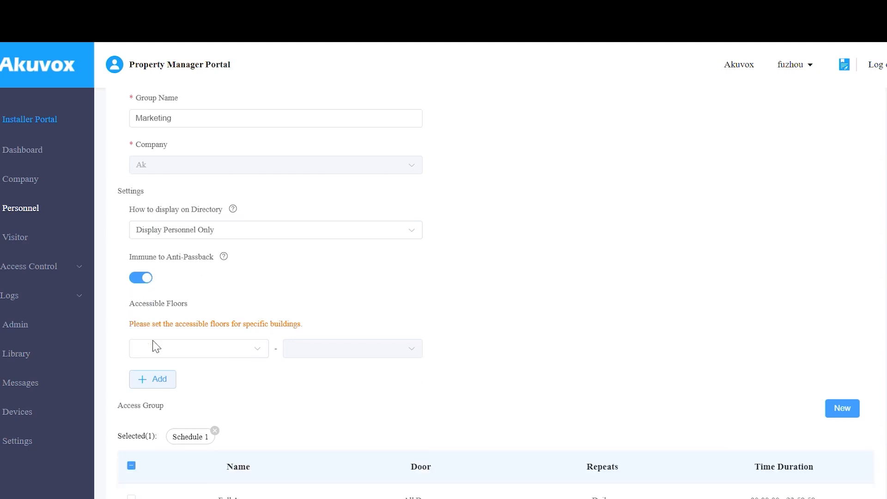
{"action": "left_click", "coordinate": [185, 341]}
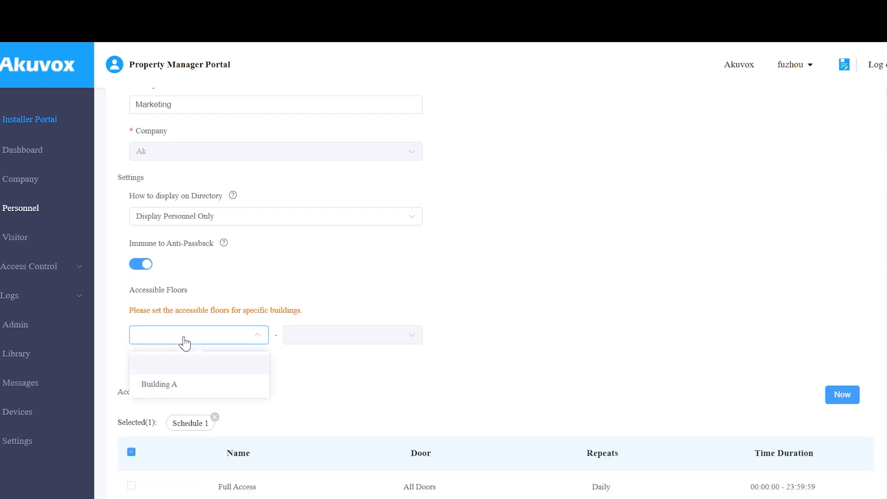
{"action": "left_click", "coordinate": [184, 390]}
{"action": "left_click", "coordinate": [322, 342]}
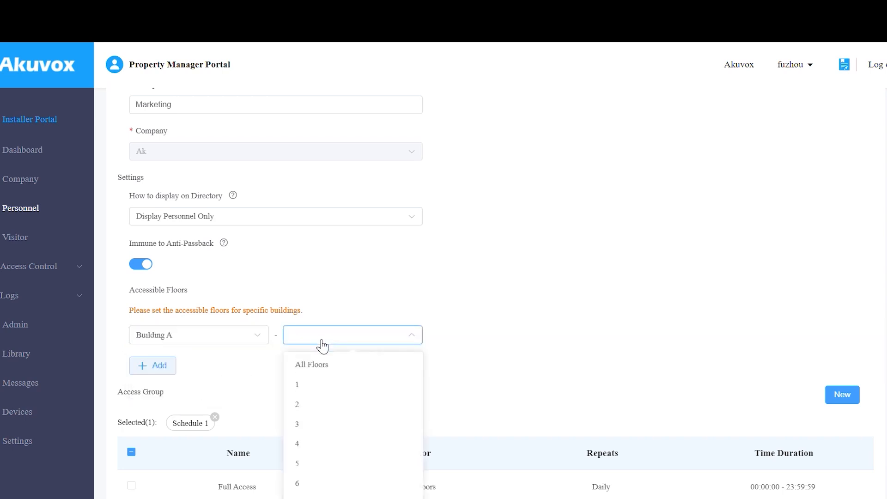
{"action": "left_click", "coordinate": [318, 372]}
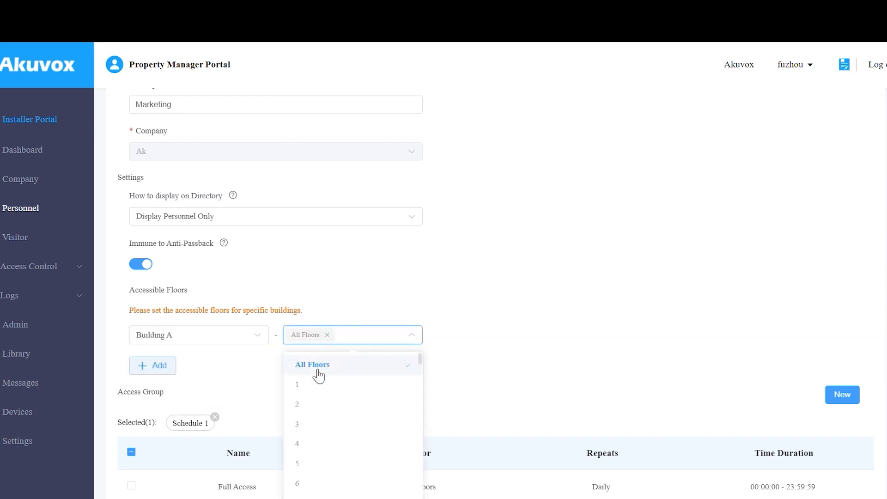
{"action": "left_click", "coordinate": [240, 375]}
{"action": "scroll", "coordinate": [239, 375], "scroll_direction": "down", "scroll_amount": 1}
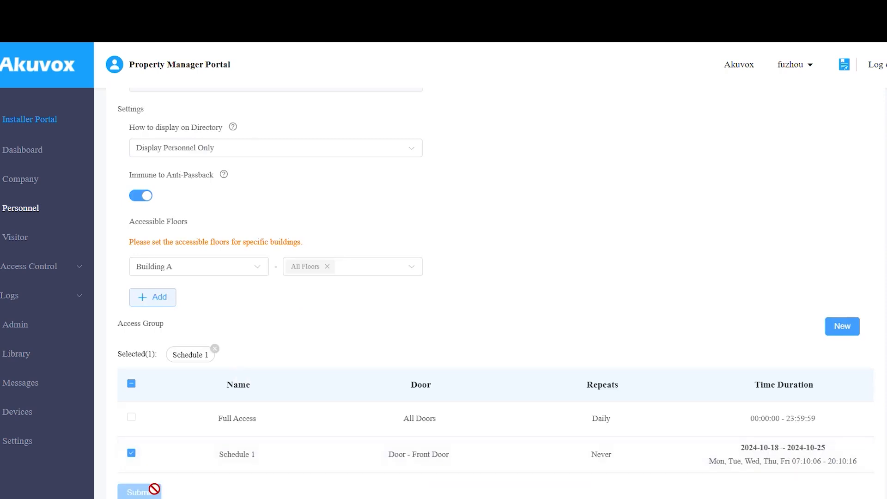
{"action": "left_click", "coordinate": [141, 492]}
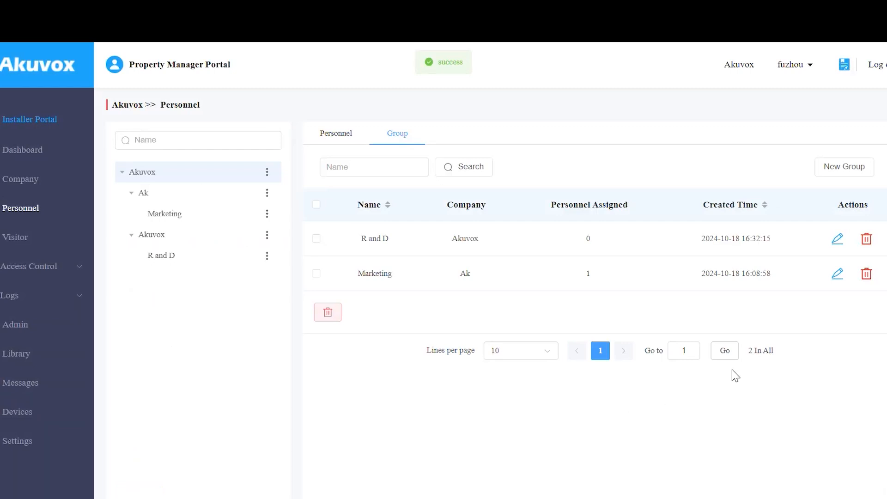
Try deleting the Marketing group, accept the remaining-personnel warning, then show the Personnel list.
{"action": "left_click", "coordinate": [867, 275]}
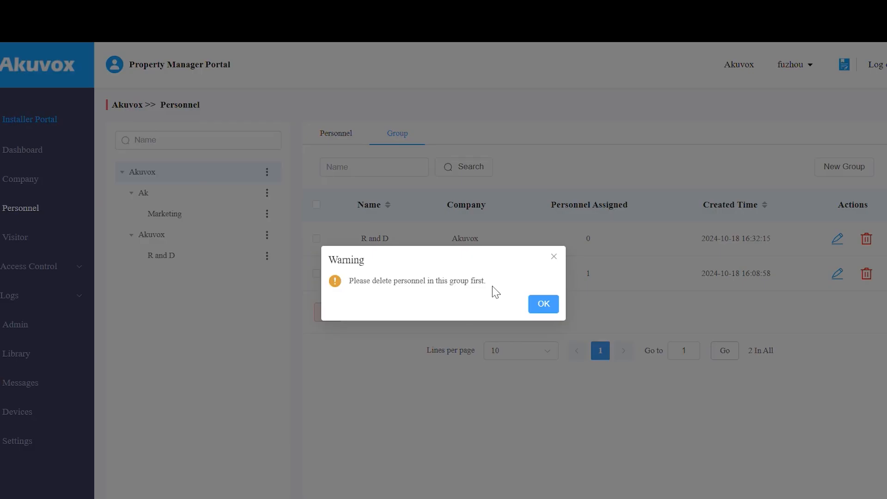
{"action": "left_click", "coordinate": [547, 308]}
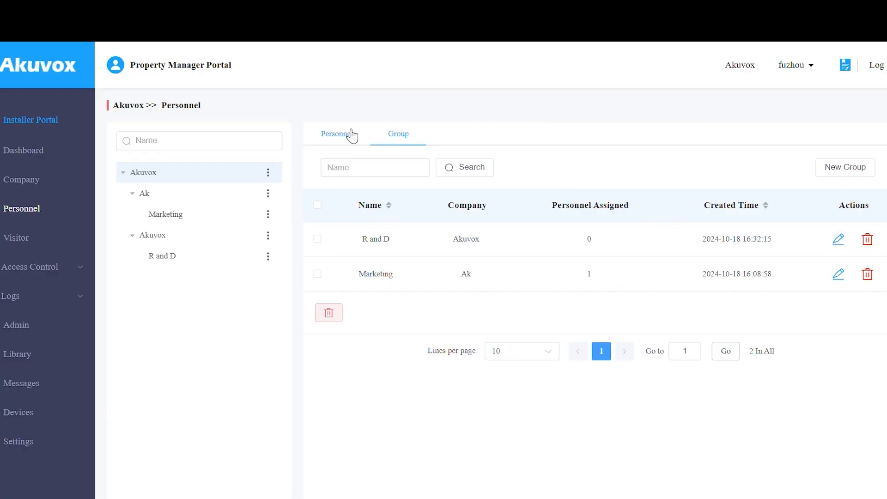
{"action": "left_click", "coordinate": [351, 135]}
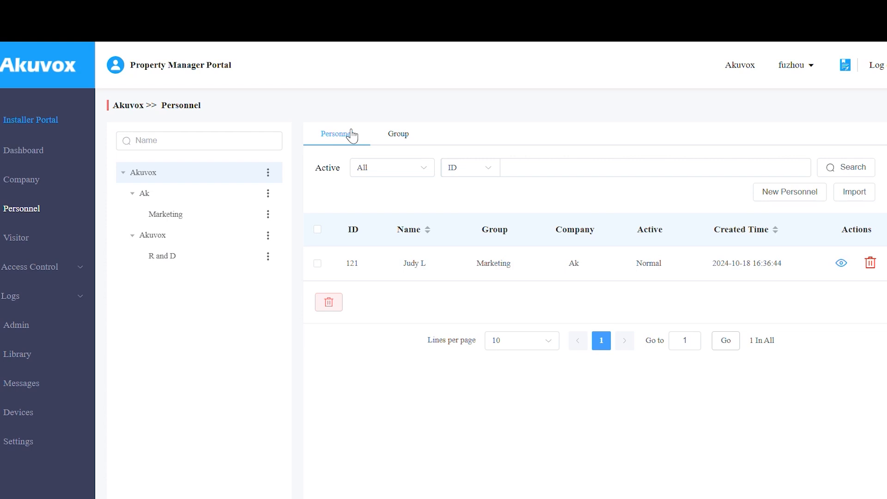
Start a new person assigned to the Akuvox company and its R and D group.
{"action": "left_click", "coordinate": [788, 191]}
{"action": "left_click", "coordinate": [376, 200]}
{"action": "left_click", "coordinate": [362, 253]}
{"action": "left_click", "coordinate": [362, 252]}
{"action": "left_click", "coordinate": [350, 276]}
{"action": "left_click", "coordinate": [422, 292]}
Fill in the person's first name, last name, personnel ID 123 and e-mail address.
{"action": "left_click", "coordinate": [383, 291]}
{"action": "type", "text": "Sam"}
{"action": "left_click", "coordinate": [382, 333]}
{"action": "type", "text": "J"}
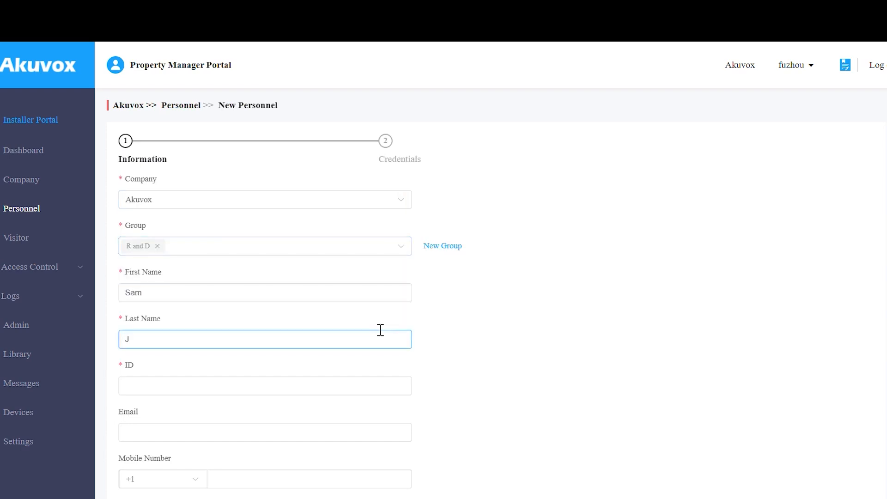
{"action": "left_click", "coordinate": [382, 384]}
{"action": "type", "text": "123"}
{"action": "left_click", "coordinate": [383, 432]}
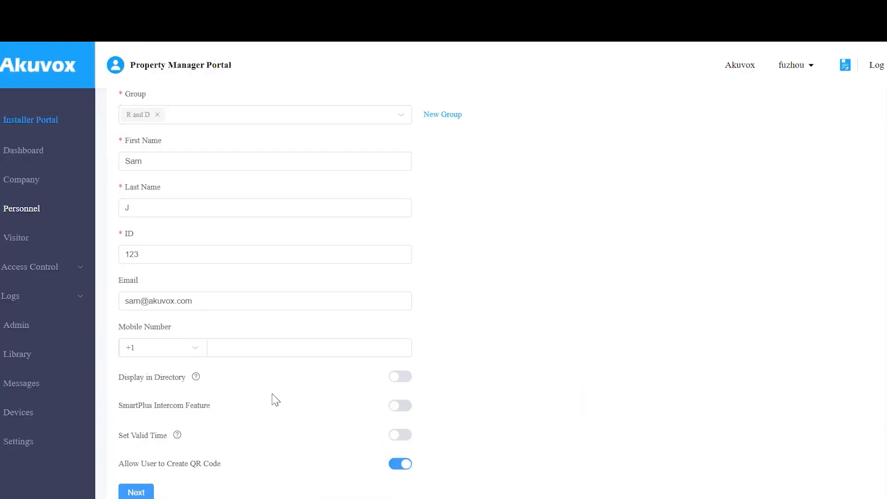
Show them in the door phone directory; enable SmartPlus with landline 12333 and SmartPlus-plus-indoor-monitor calling.
{"action": "mouse_move", "coordinate": [197, 378]}
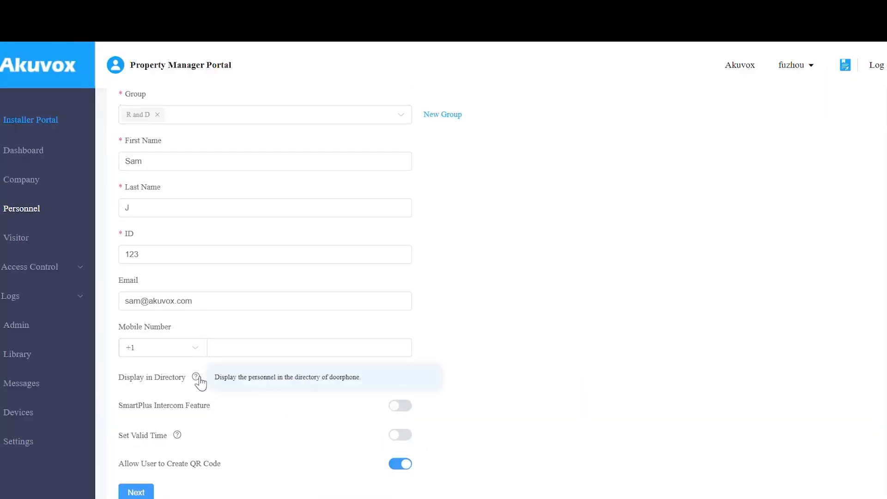
{"action": "left_click", "coordinate": [401, 379]}
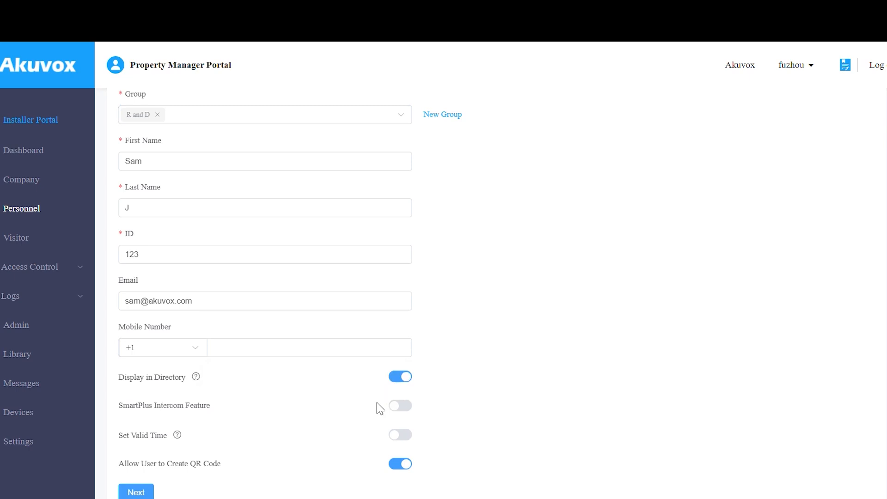
{"action": "left_click", "coordinate": [391, 406]}
{"action": "scroll", "coordinate": [324, 423], "scroll_direction": "down", "scroll_amount": 2}
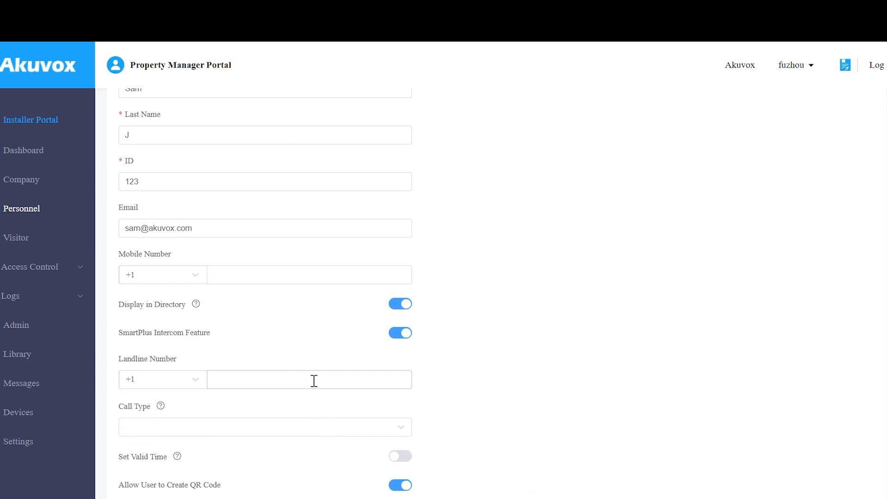
{"action": "type", "text": "12333"}
{"action": "left_click", "coordinate": [309, 423]}
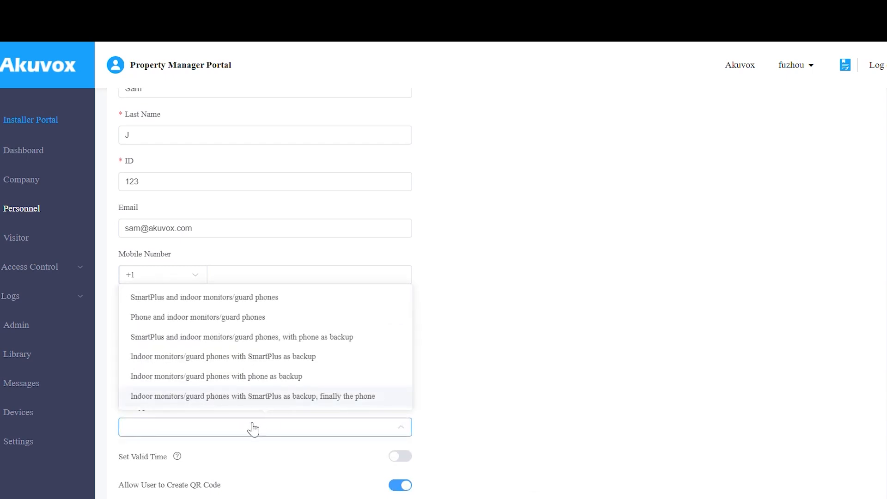
{"action": "left_click", "coordinate": [250, 301]}
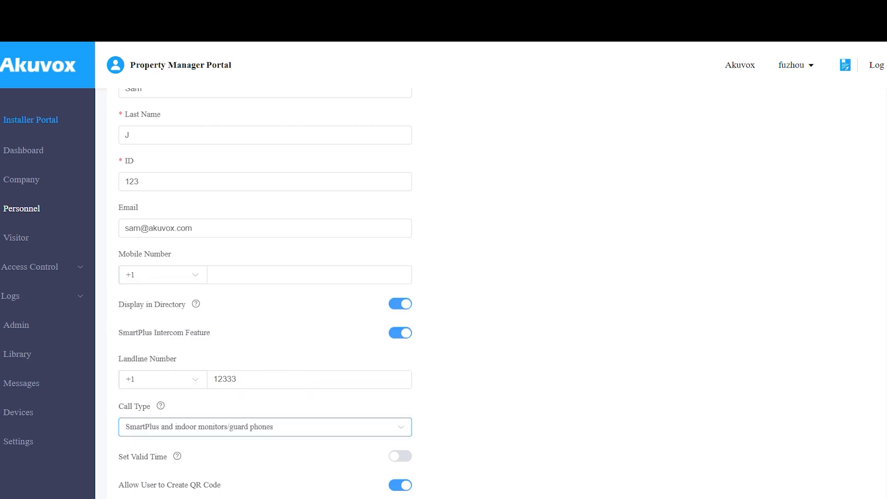
{"action": "left_click", "coordinate": [217, 480]}
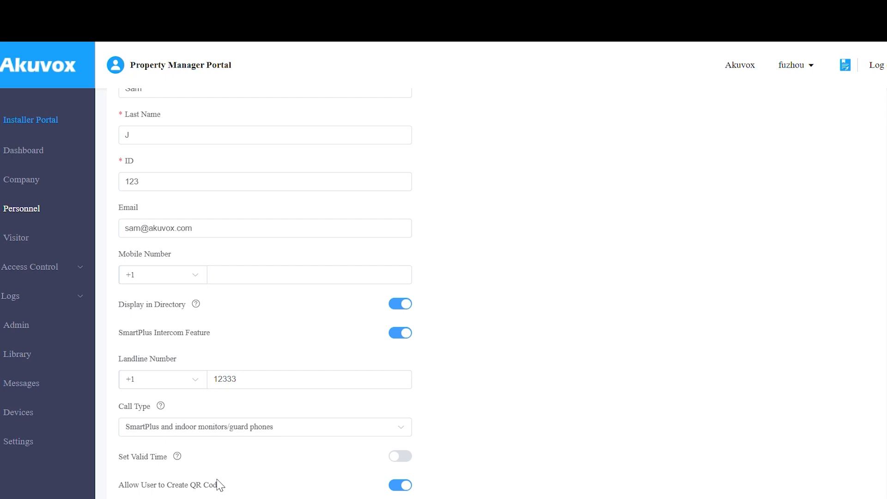
{"action": "scroll", "coordinate": [219, 485], "scroll_direction": "down", "scroll_amount": 1}
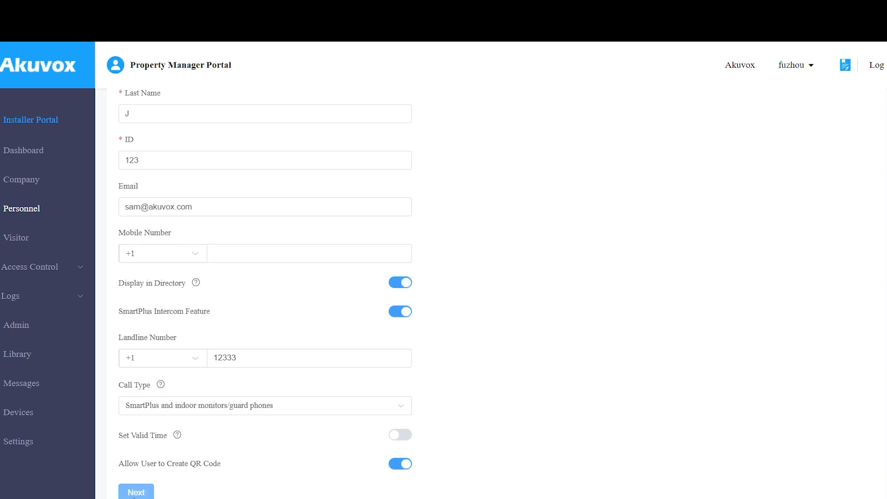
{"action": "left_click", "coordinate": [134, 492]}
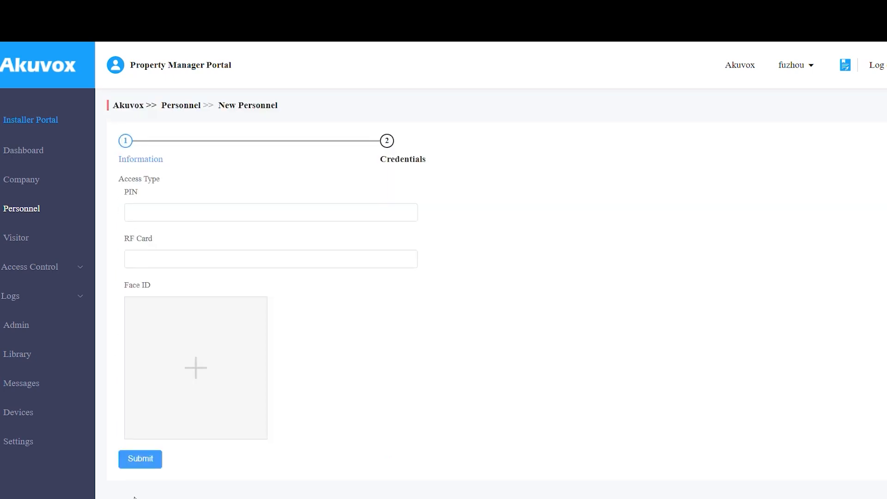
{"action": "left_click", "coordinate": [227, 204]}
{"action": "type", "text": "123456"}
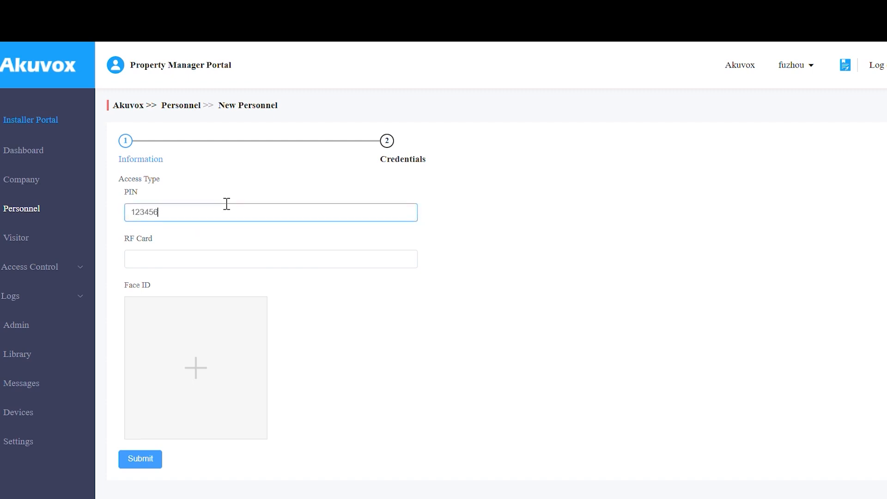
{"action": "left_click", "coordinate": [315, 312]}
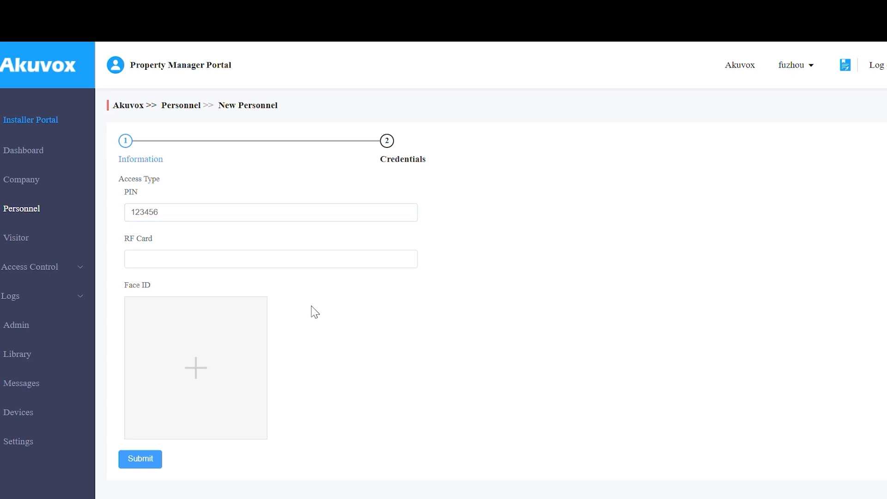
{"action": "left_click", "coordinate": [151, 470]}
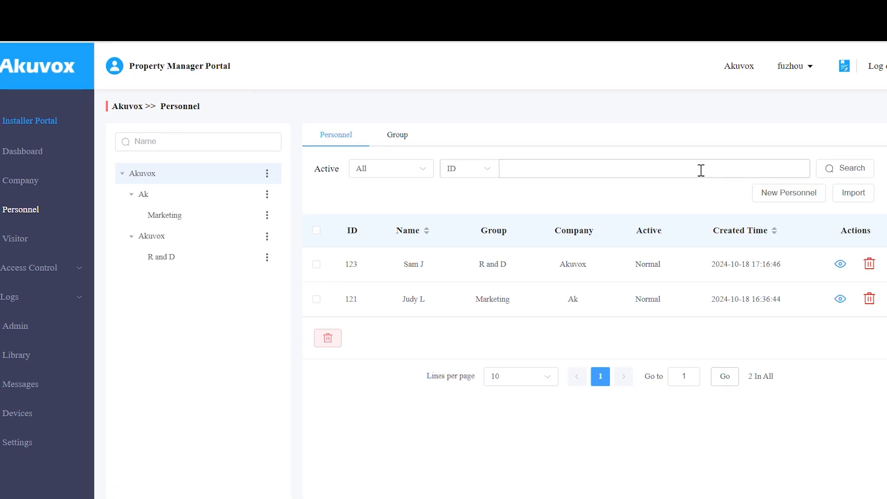
Download the personnel import template, then import the filled Personnel_Template file.
{"action": "left_click", "coordinate": [852, 193]}
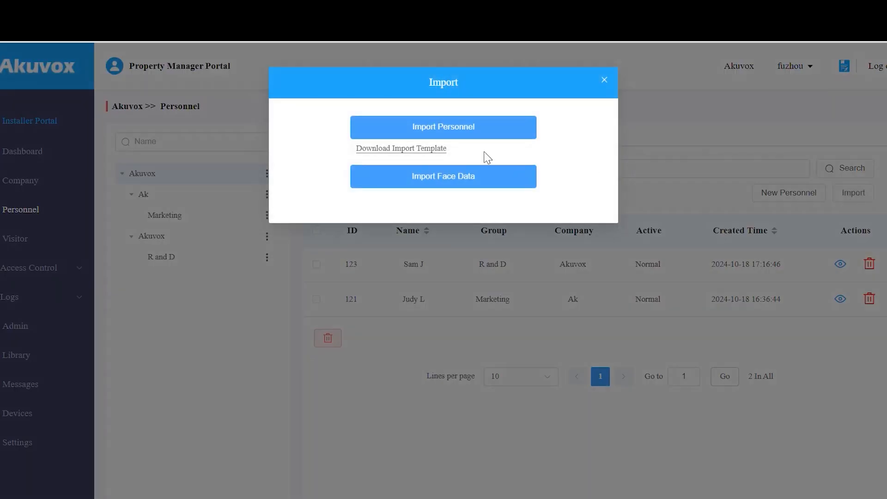
{"action": "left_click", "coordinate": [429, 149]}
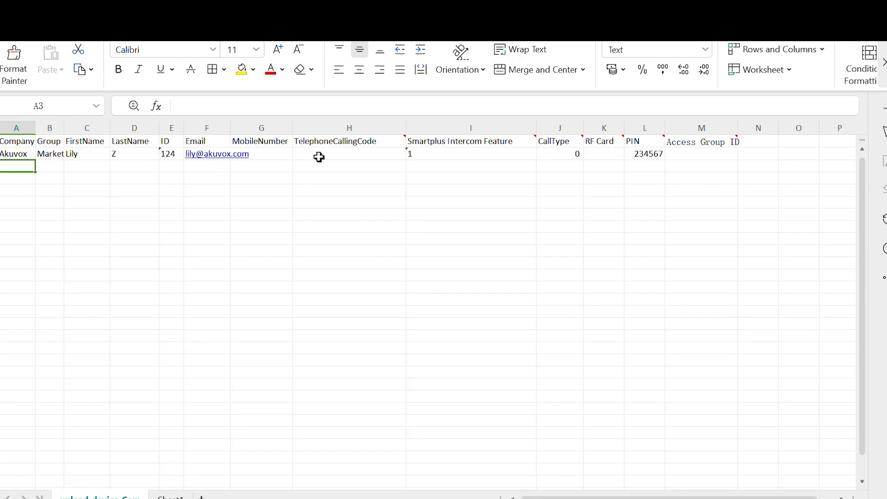
{"action": "mouse_move", "coordinate": [497, 144]}
{"action": "mouse_move", "coordinate": [571, 146]}
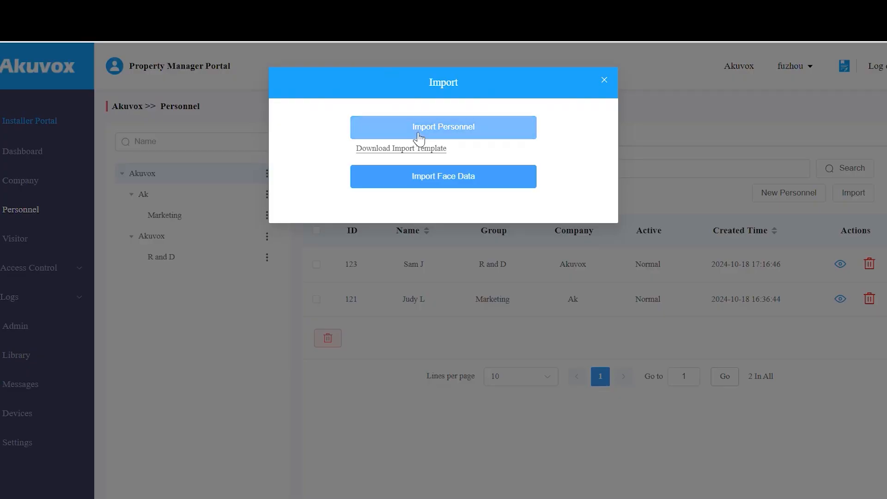
{"action": "left_click", "coordinate": [418, 138]}
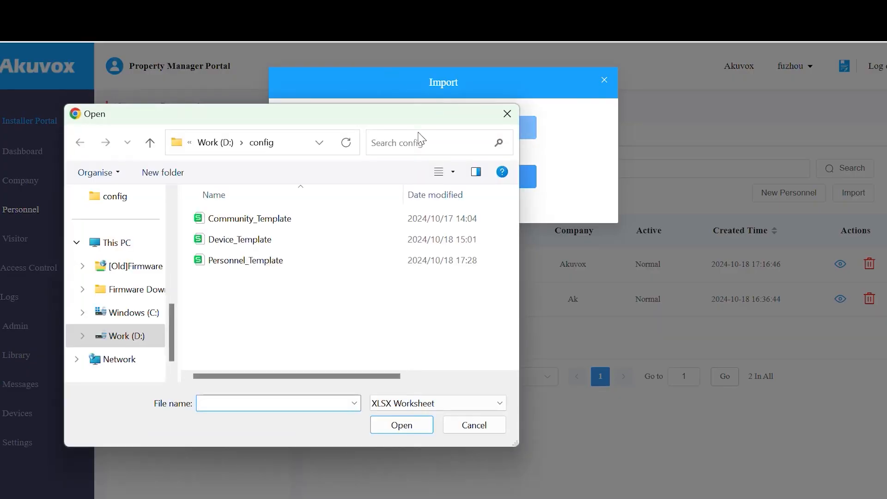
{"action": "left_click", "coordinate": [374, 259]}
{"action": "left_click", "coordinate": [401, 425]}
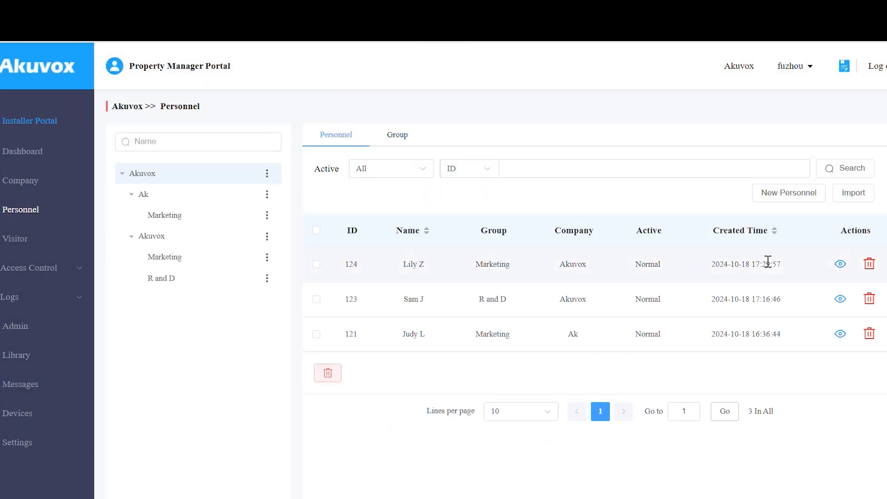
Open Import Face Data and choose Akuvox as its company.
{"action": "left_click", "coordinate": [848, 192]}
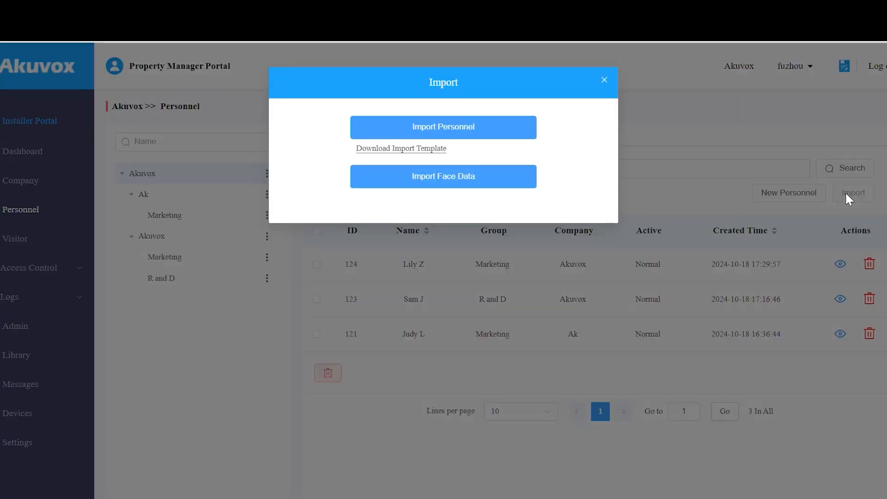
{"action": "left_click", "coordinate": [478, 180]}
{"action": "left_click", "coordinate": [594, 257]}
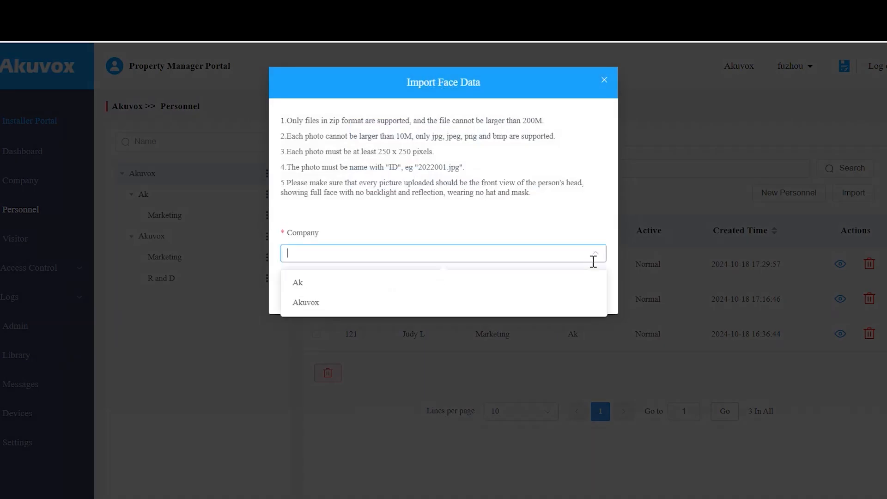
{"action": "left_click", "coordinate": [581, 305]}
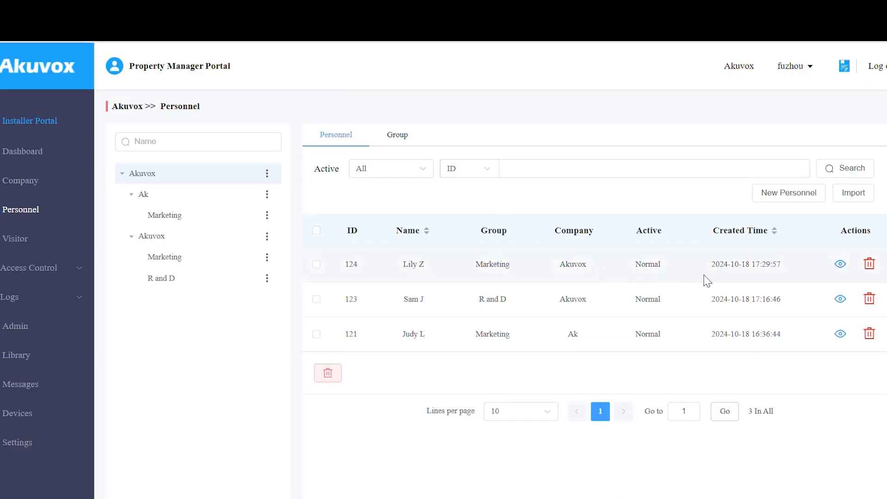
{"action": "left_click", "coordinate": [840, 263]}
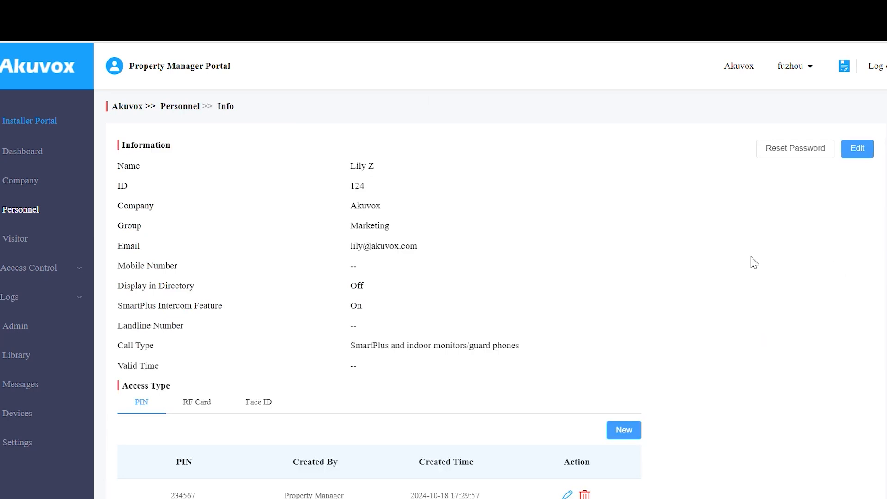
{"action": "scroll", "coordinate": [754, 263], "scroll_direction": "down", "scroll_amount": 1}
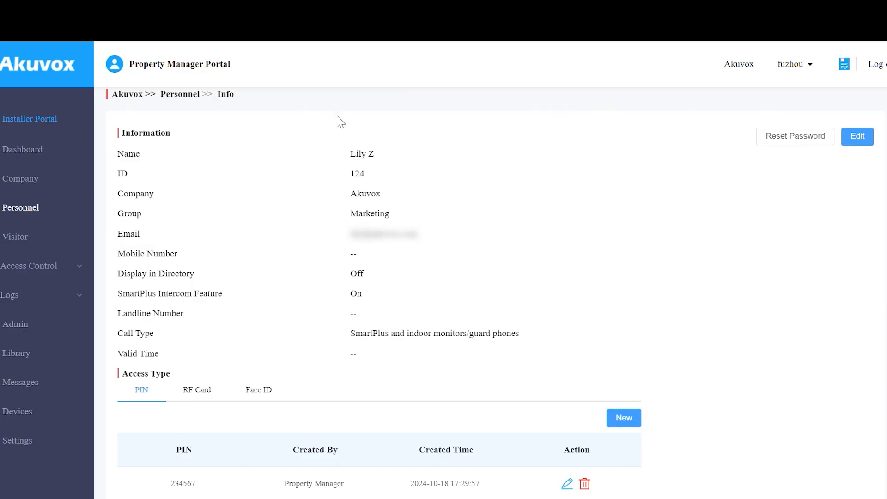
{"action": "left_click", "coordinate": [41, 324]}
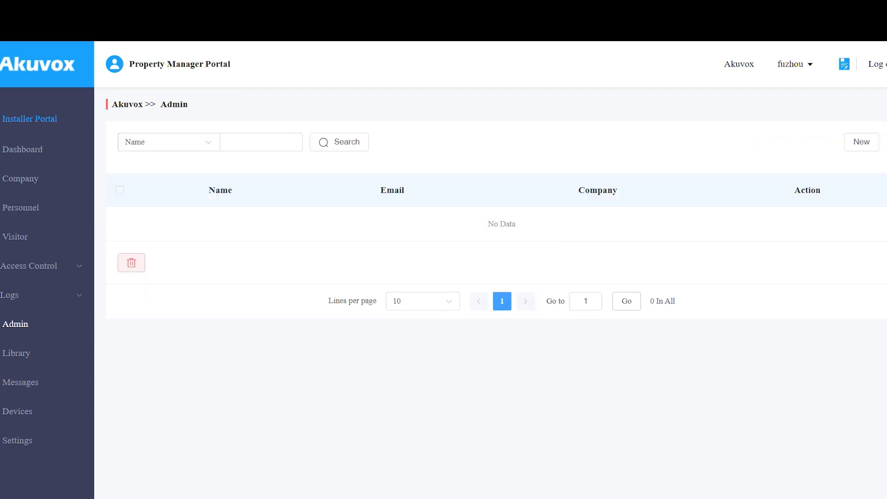
Create an Akuvox Company Administrator with first name, last name and e-mail, copy the generated password, and confirm.
{"action": "left_click", "coordinate": [863, 139]}
{"action": "left_click", "coordinate": [400, 215]}
{"action": "left_click", "coordinate": [376, 255]}
{"action": "left_click", "coordinate": [366, 256]}
{"action": "type", "text": "Kelly"}
{"action": "left_click", "coordinate": [364, 299]}
{"action": "type", "text": "C"}
{"action": "left_click", "coordinate": [338, 346]}
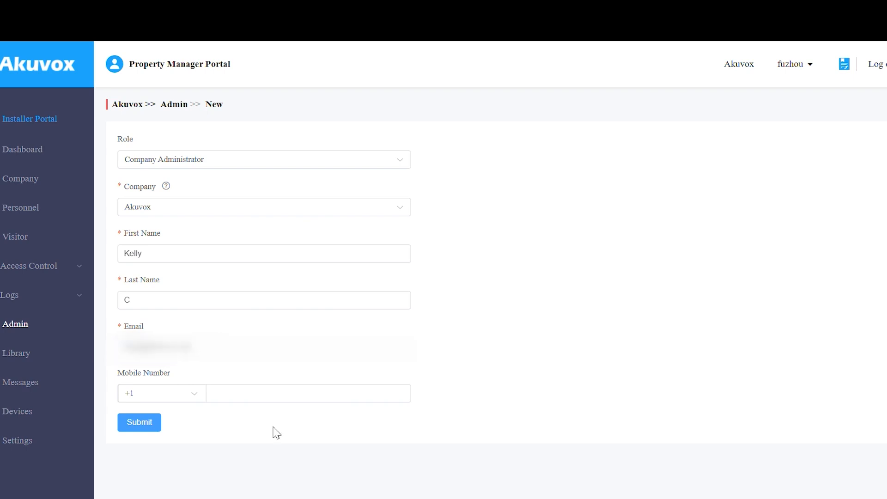
{"action": "left_click", "coordinate": [153, 421]}
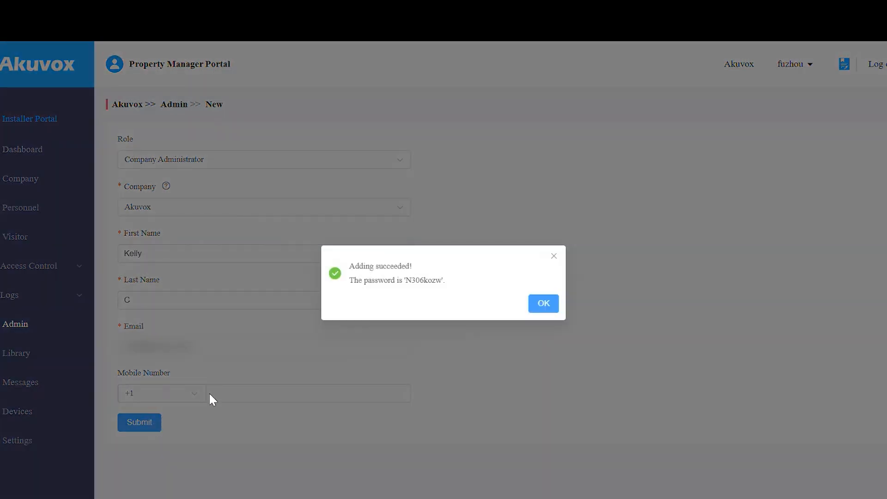
{"action": "left_click_drag", "start_coordinate": [405, 280], "coordinate": [441, 279]}
{"action": "left_click", "coordinate": [552, 305]}
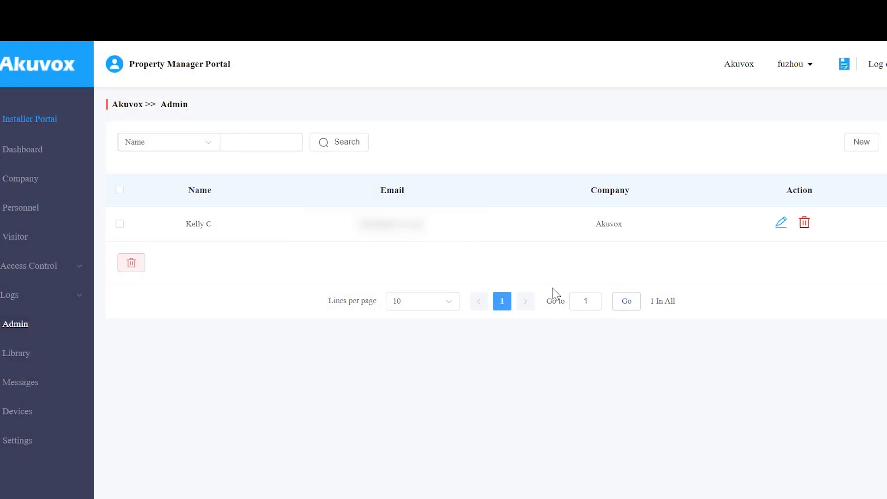